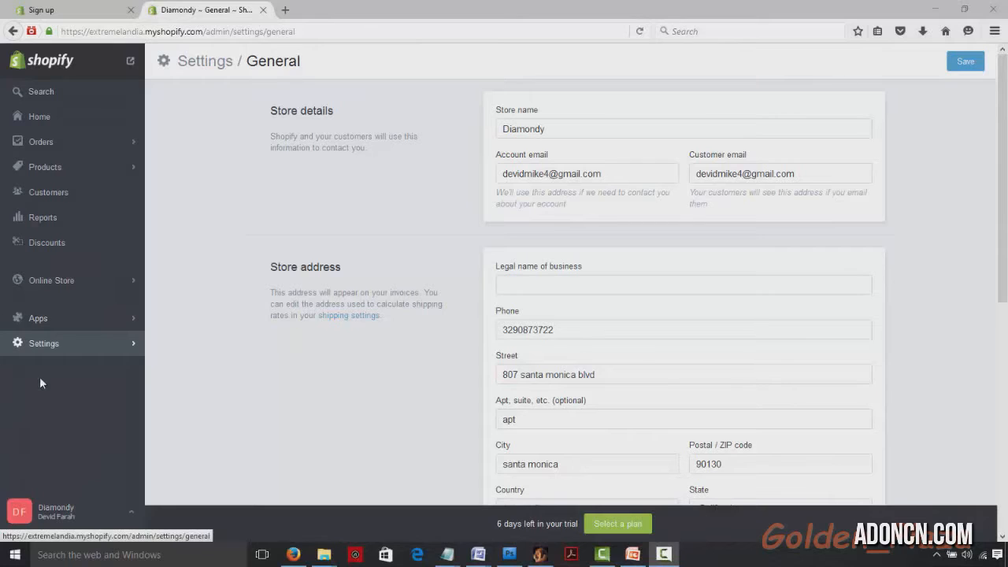
Open the general store settings and enter Diamondy as the legal name of business in the store address.
click(58, 346)
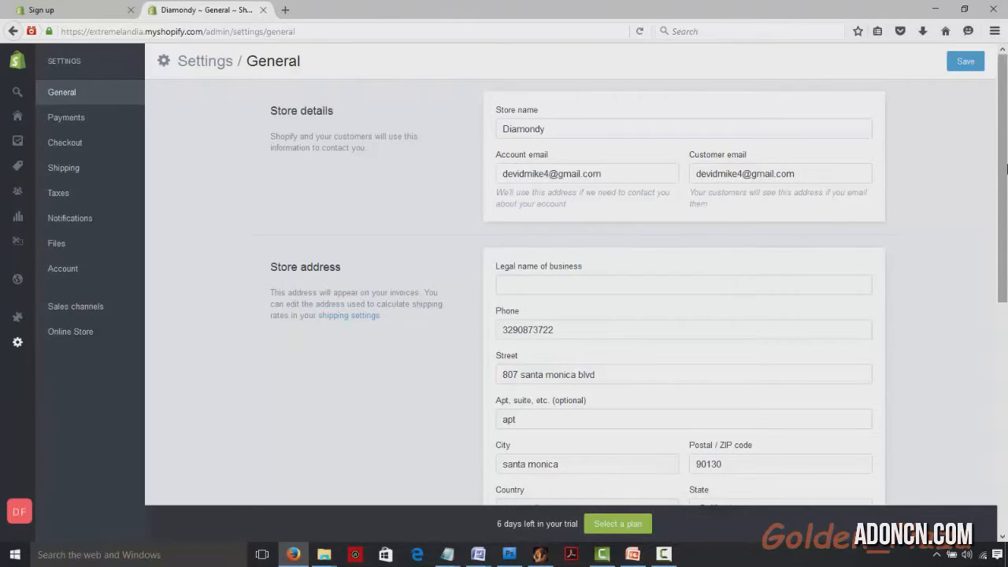
scroll(362, 284, down, 2)
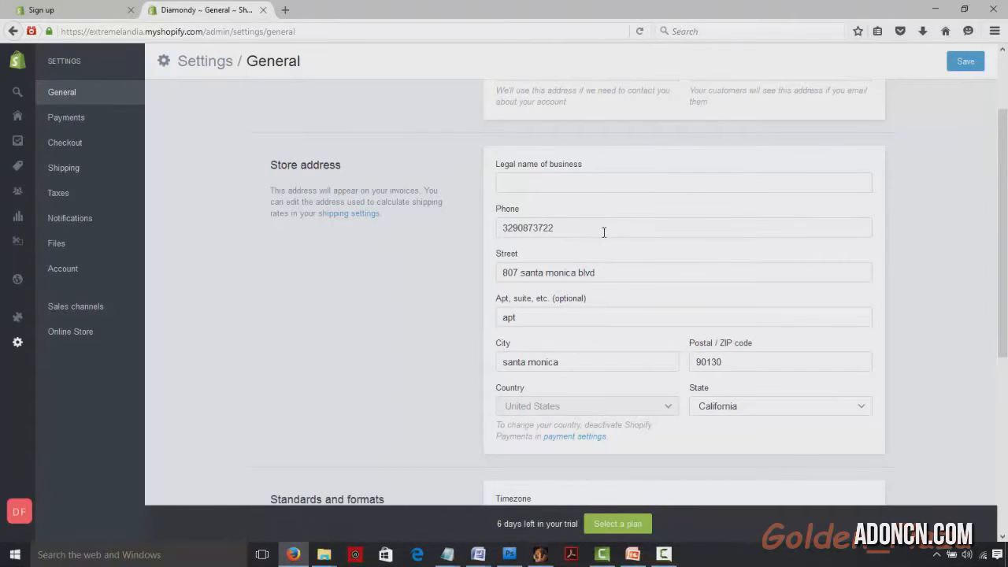
click(558, 176)
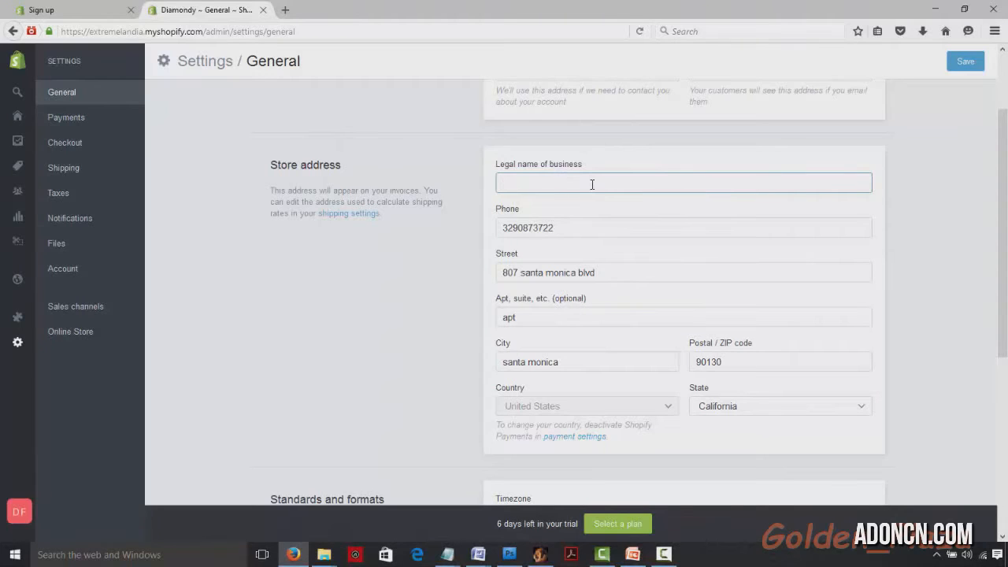
text(Diamondy)
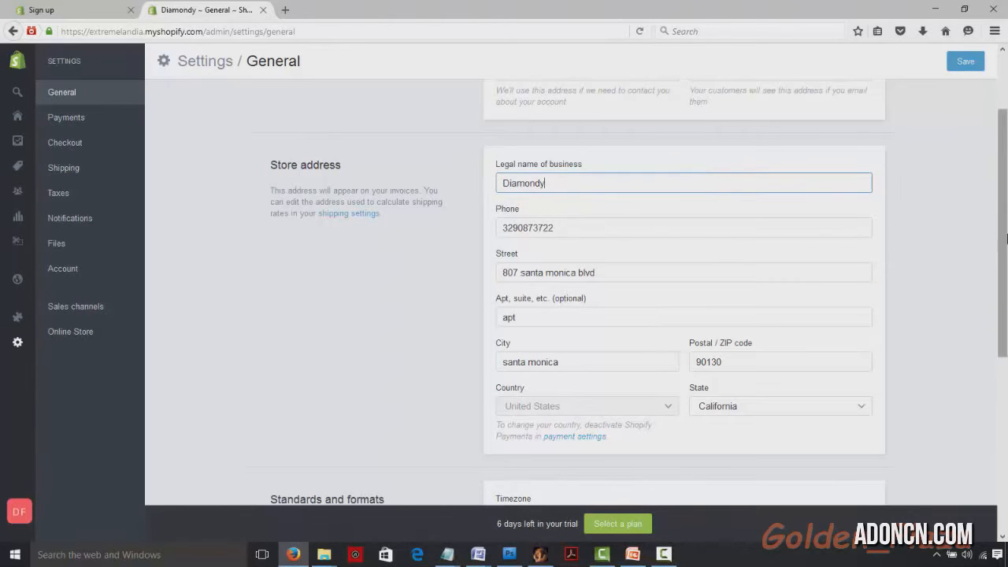
Review the timezone, unit system, currency and order ID format in the general store settings.
scroll(973, 326, down, 3)
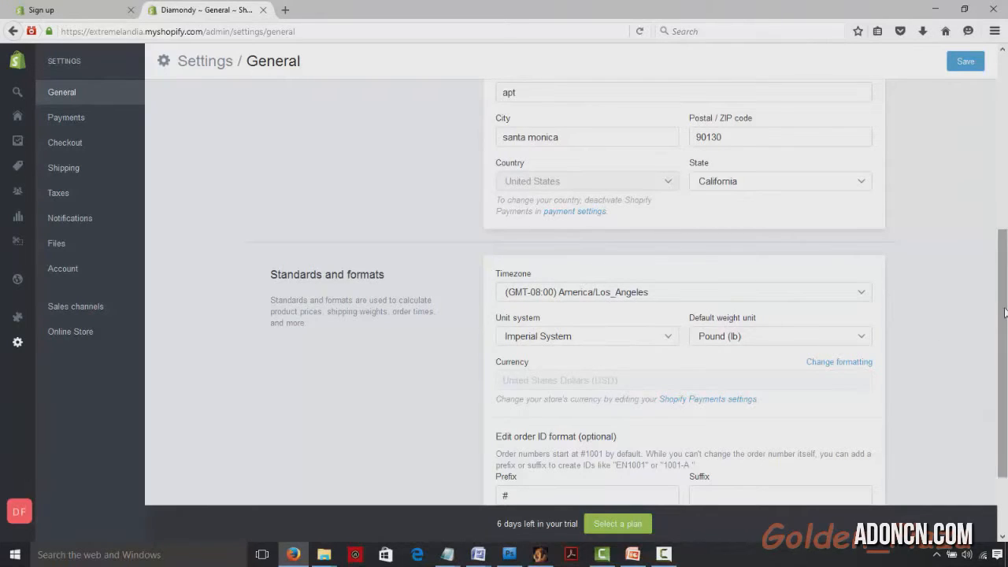
scroll(1004, 399, down, 3)
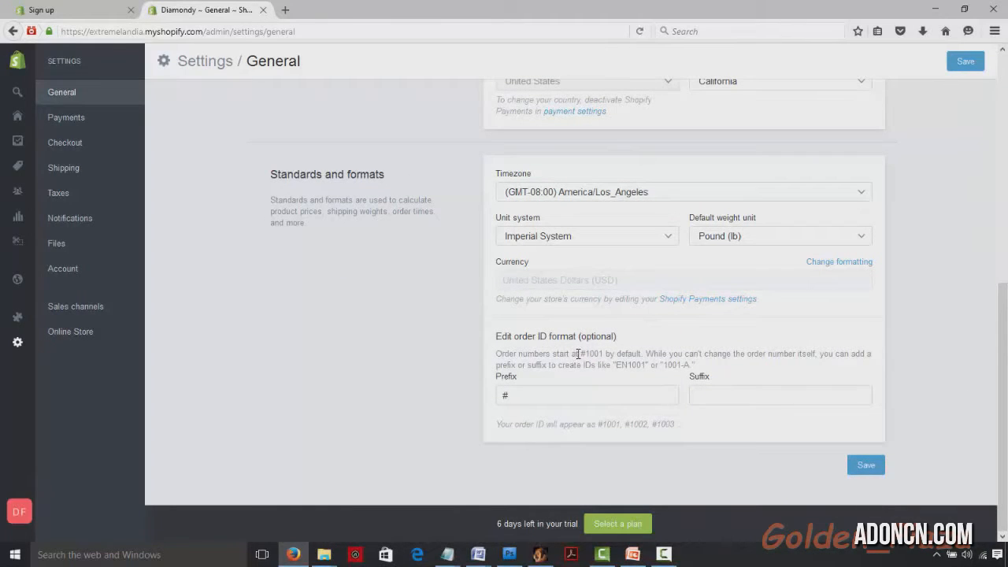
drag(1004, 249, 1003, 48)
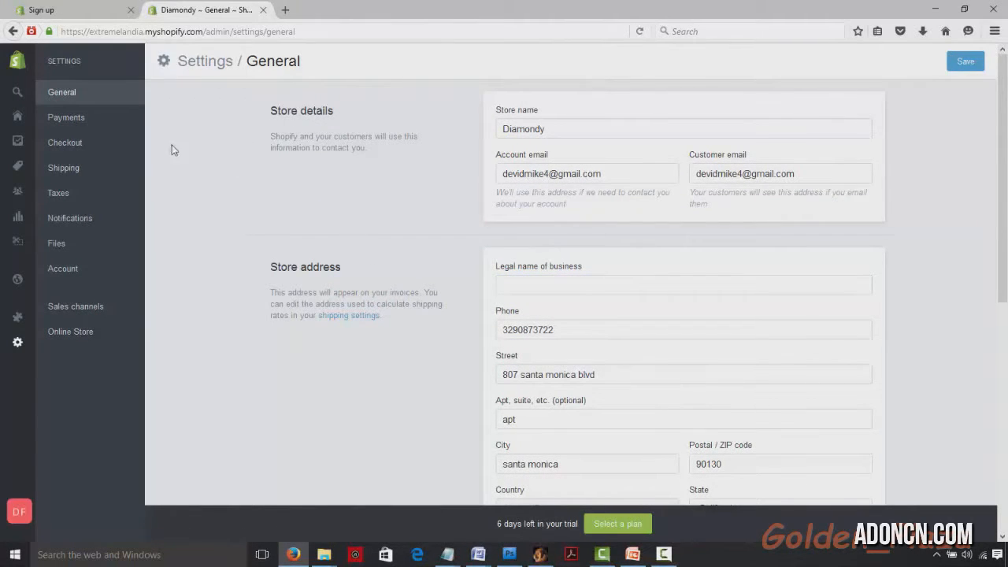
Open the Online Store settings and review the title and meta description, Google Analytics and storefront password sections.
click(69, 331)
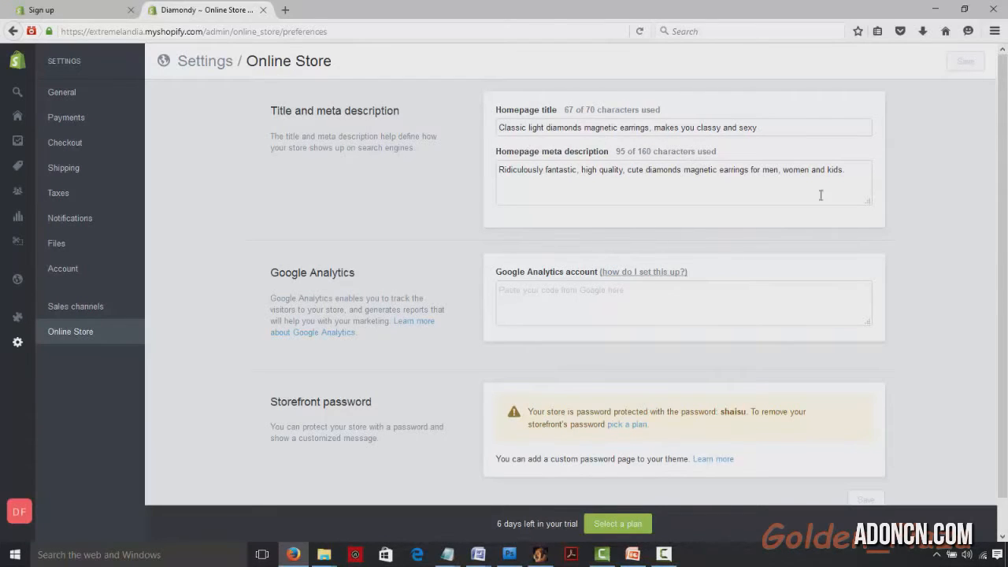
scroll(1007, 211, down, 2)
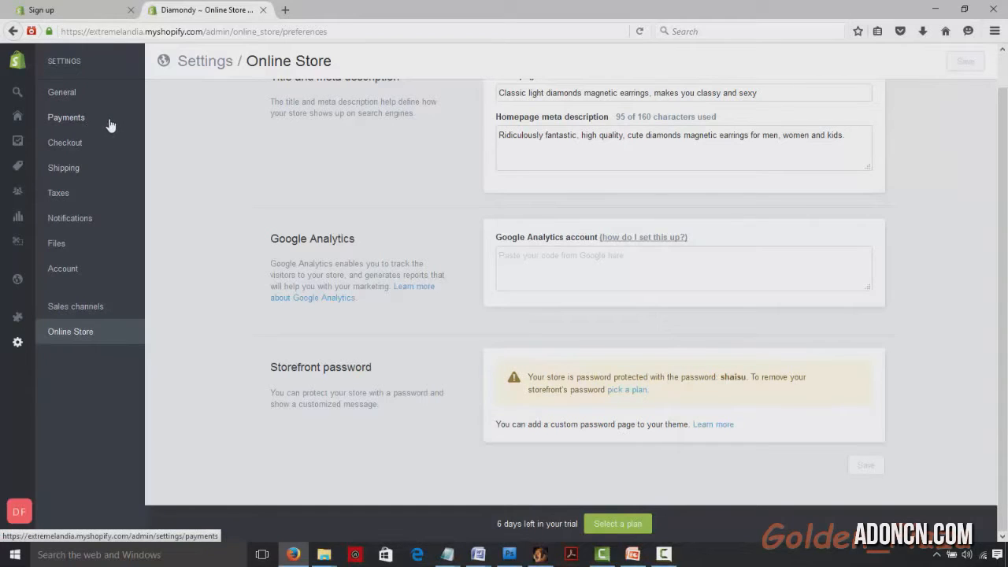
Open the Payments settings and review the payment providers offered for accepting payments.
click(83, 118)
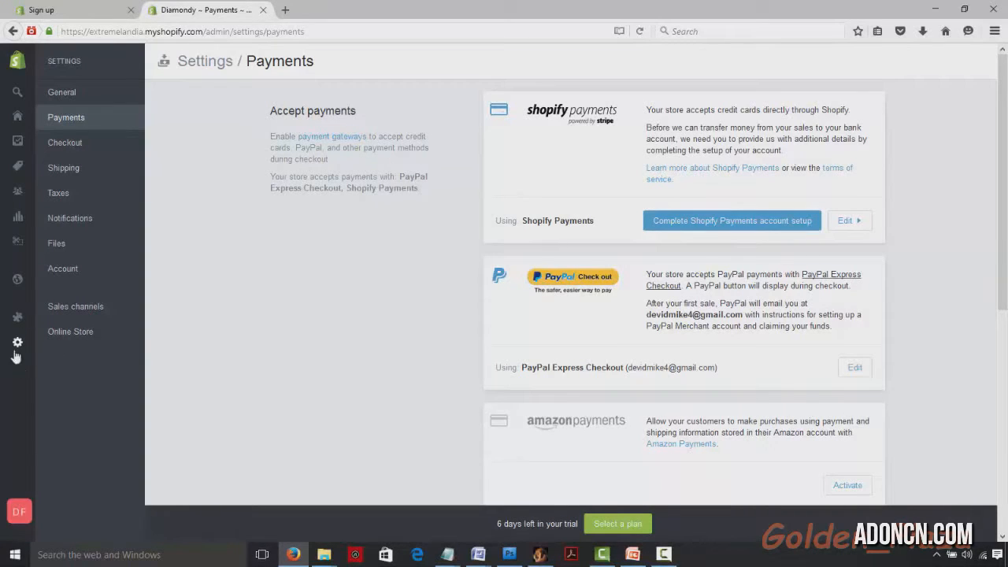
mouse_move(16, 346)
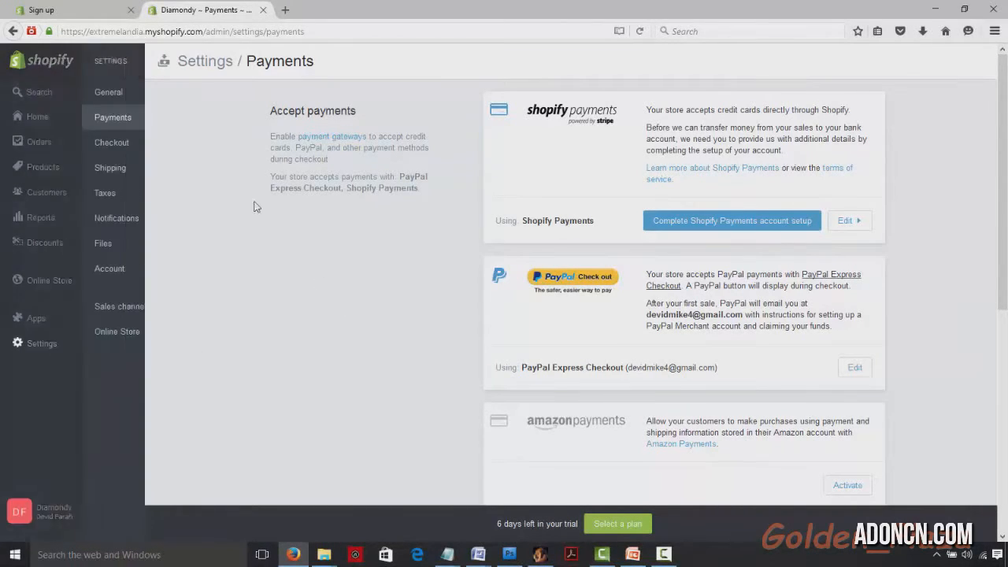
click(85, 117)
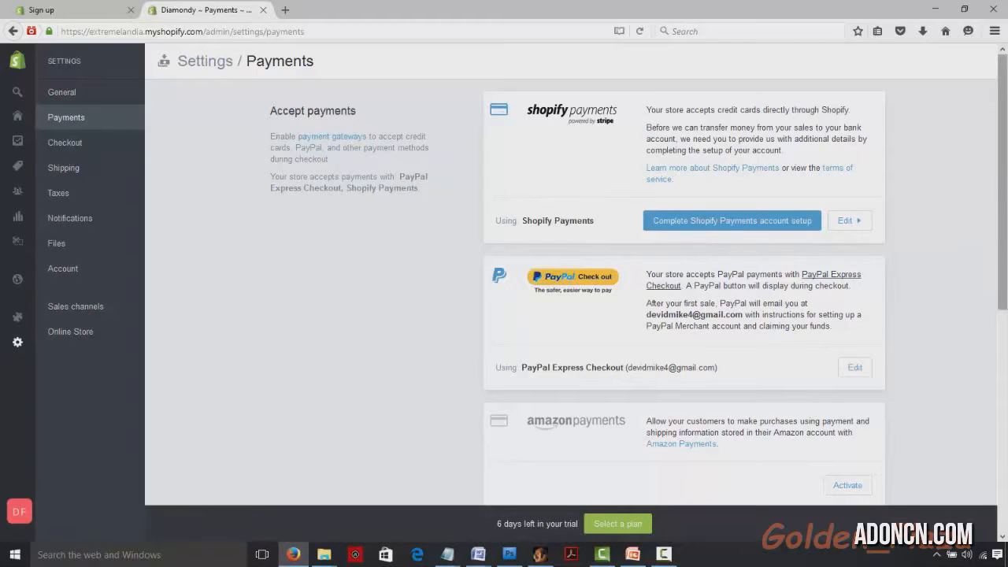
scroll(1006, 209, down, 1)
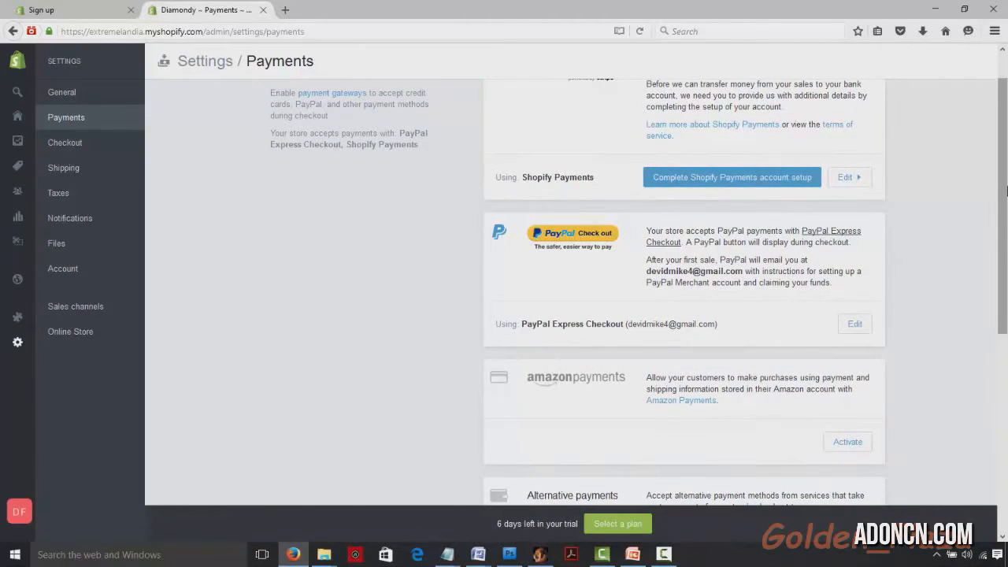
scroll(994, 157, up, 1)
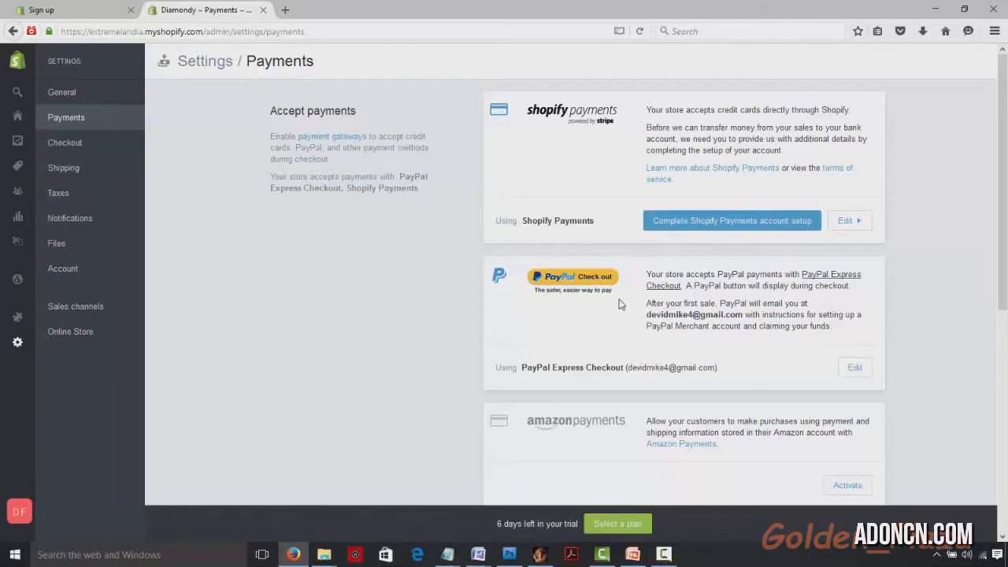
Expand the PayPal Express Checkout details and examine its rates and deactivation option alongside the Shopify Payments setup option.
click(859, 375)
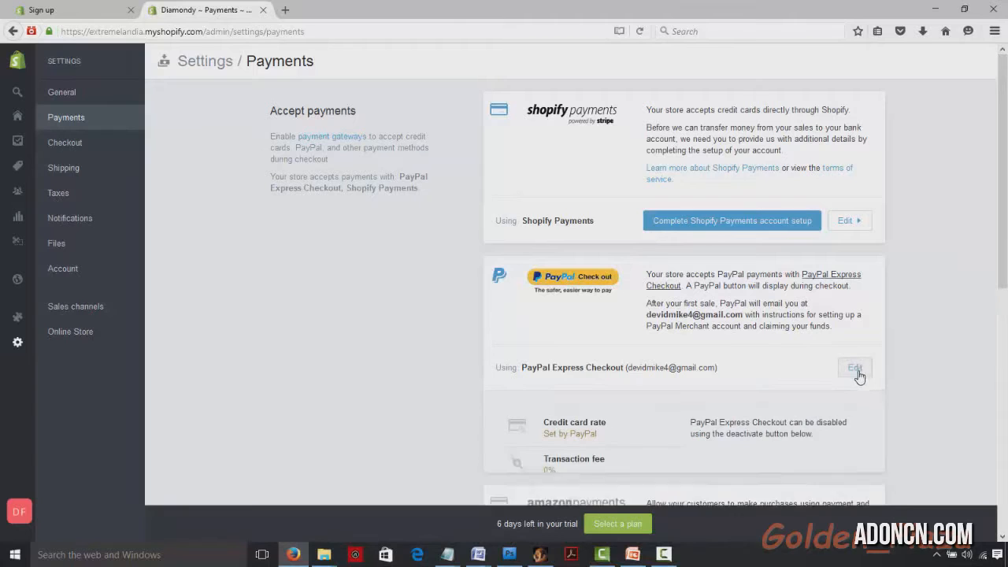
drag(1006, 213, 1006, 243)
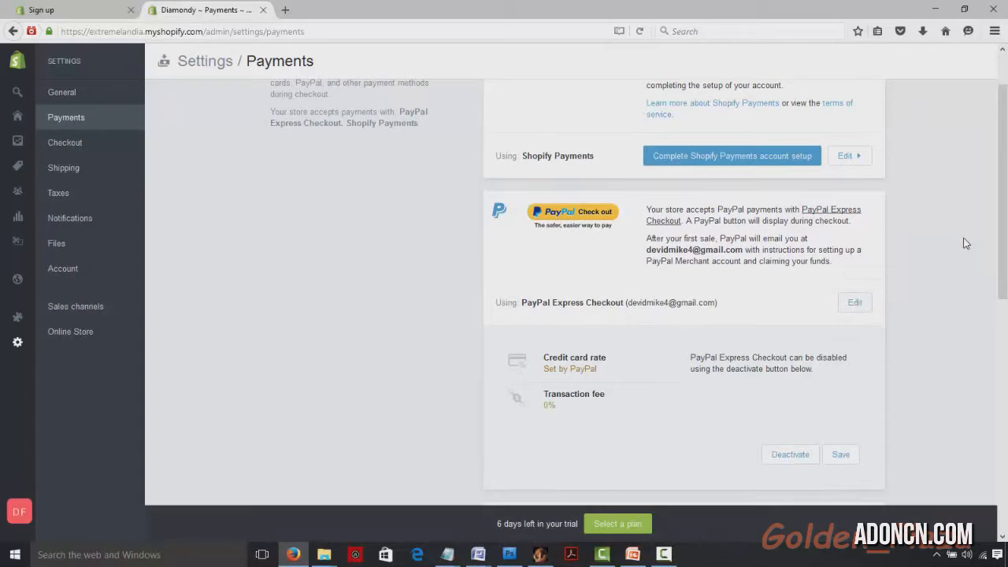
drag(1006, 217, 1006, 188)
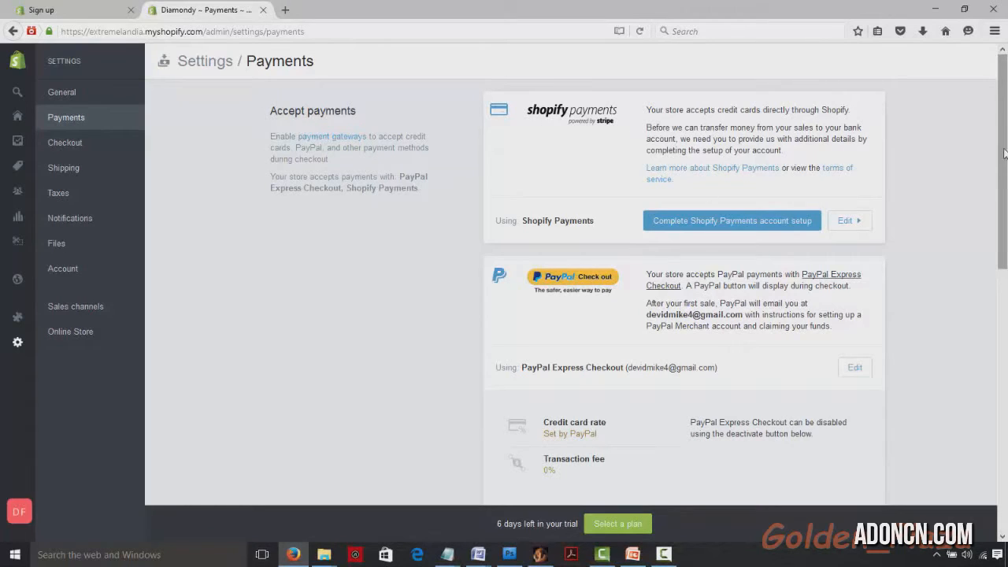
drag(1007, 151, 1006, 167)
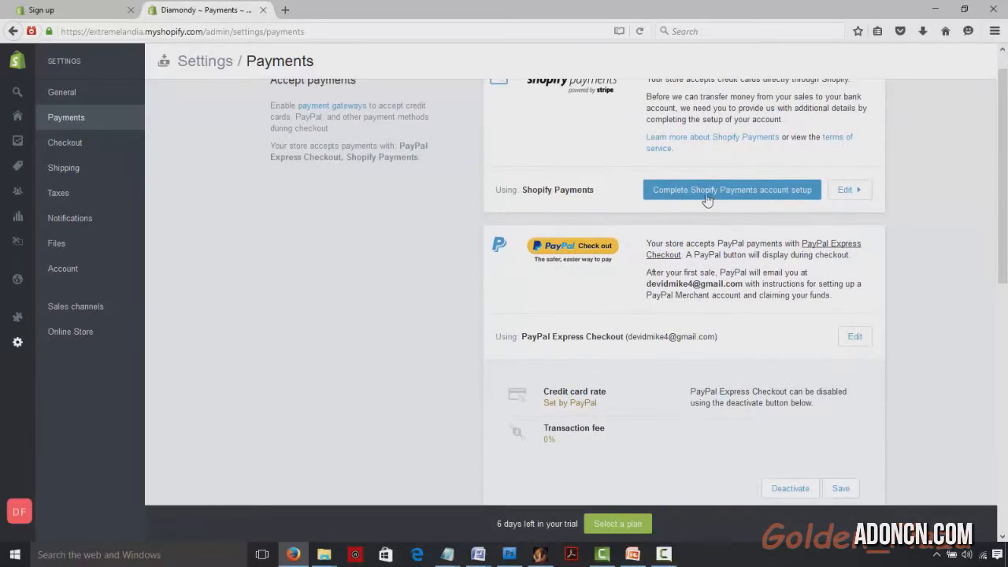
scroll(776, 195, down, 1)
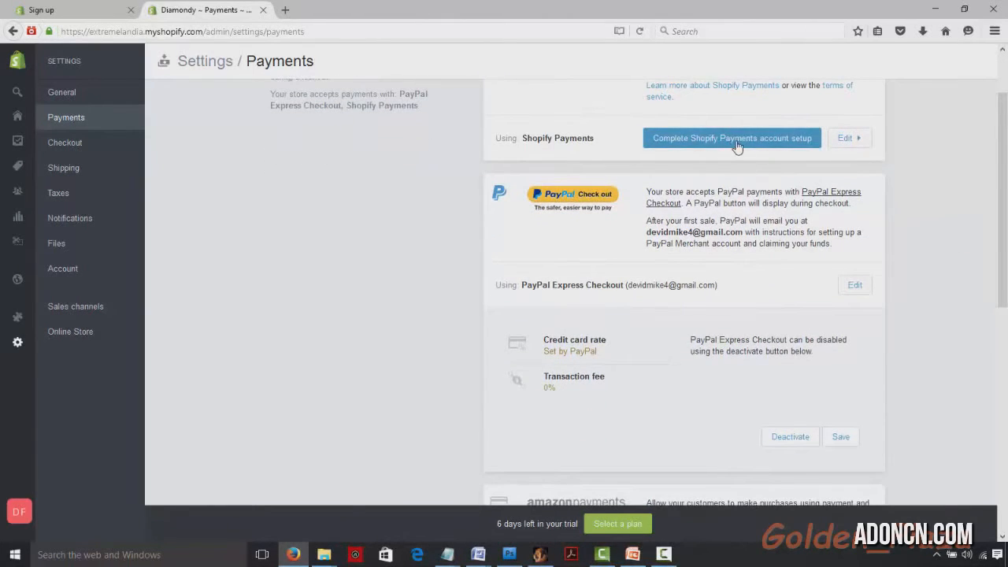
Review the Amazon Payments, alternative payments and manual payments options in the payment settings.
drag(998, 160, 1006, 269)
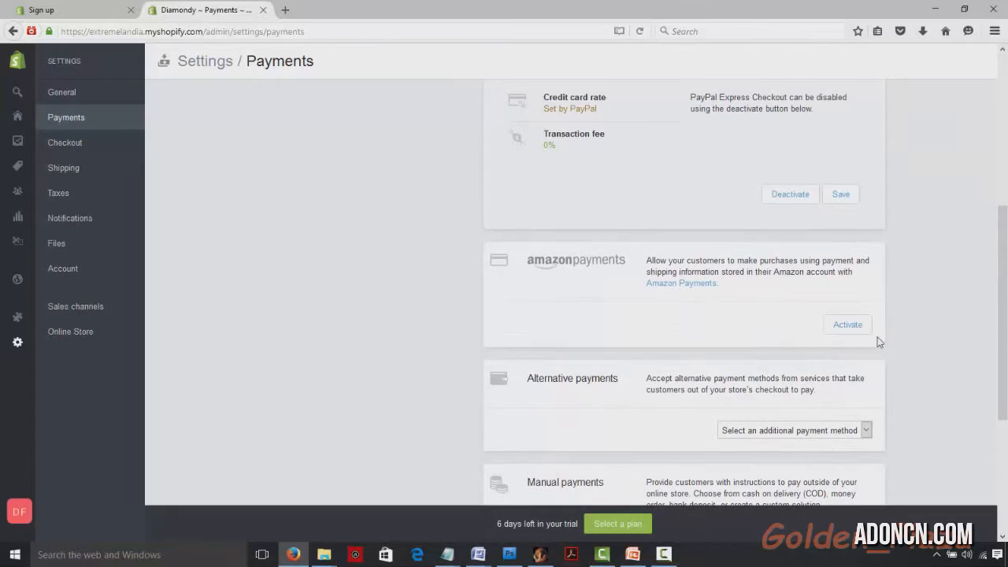
scroll(875, 335, down, 2)
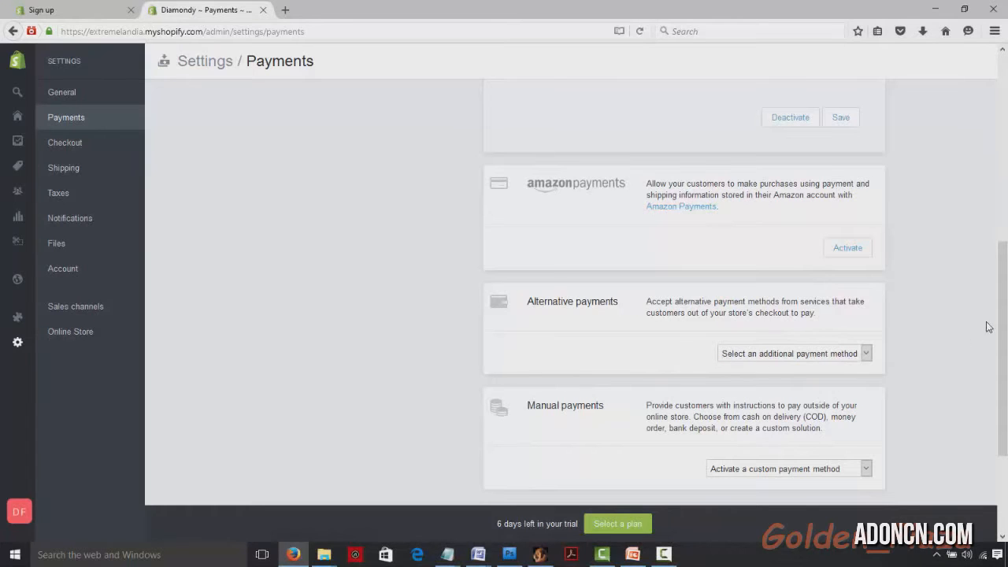
drag(1005, 308, 1006, 326)
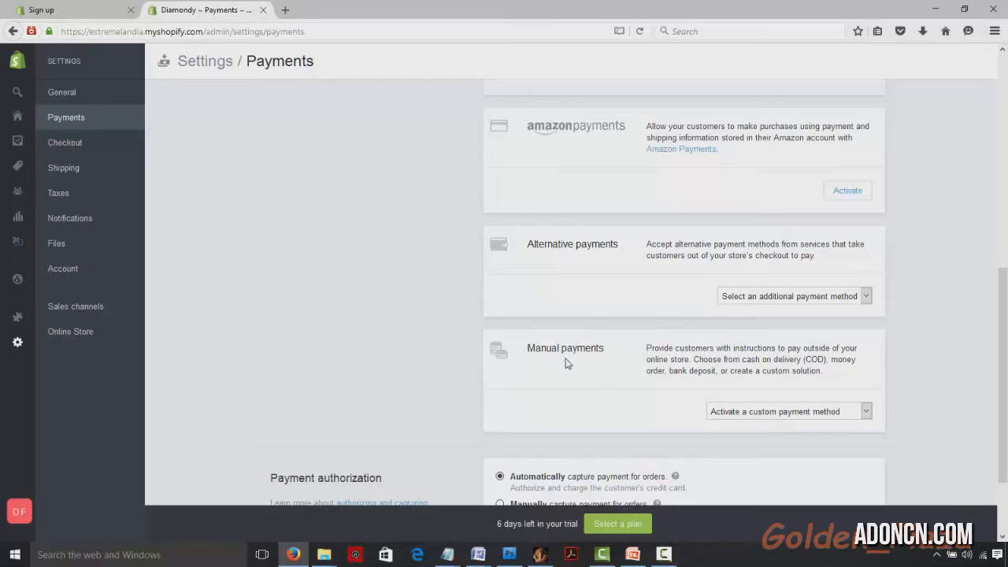
scroll(565, 363, up, 3)
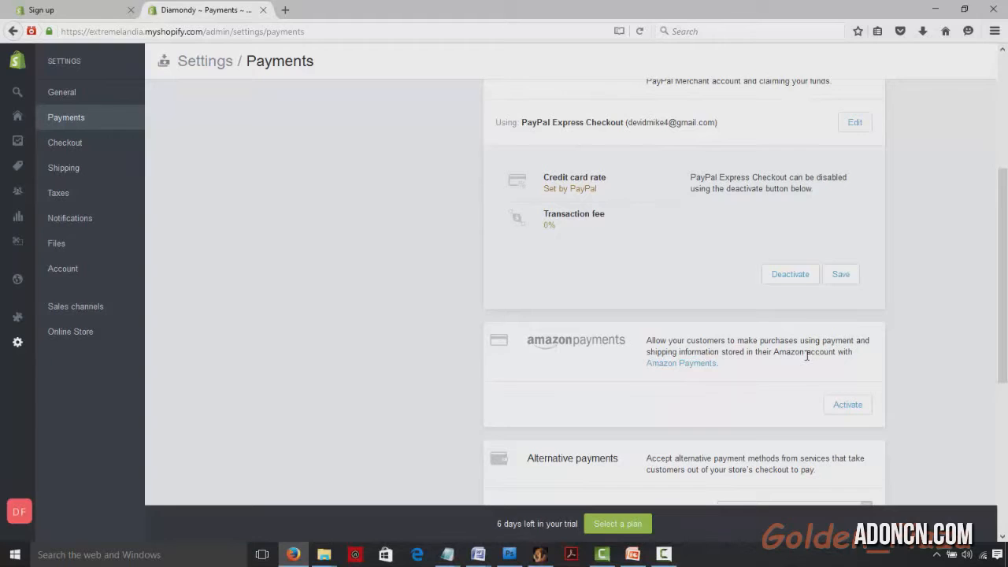
Switch payment authorization to manual capture for orders and set it back to automatic capture.
drag(1003, 270, 989, 427)
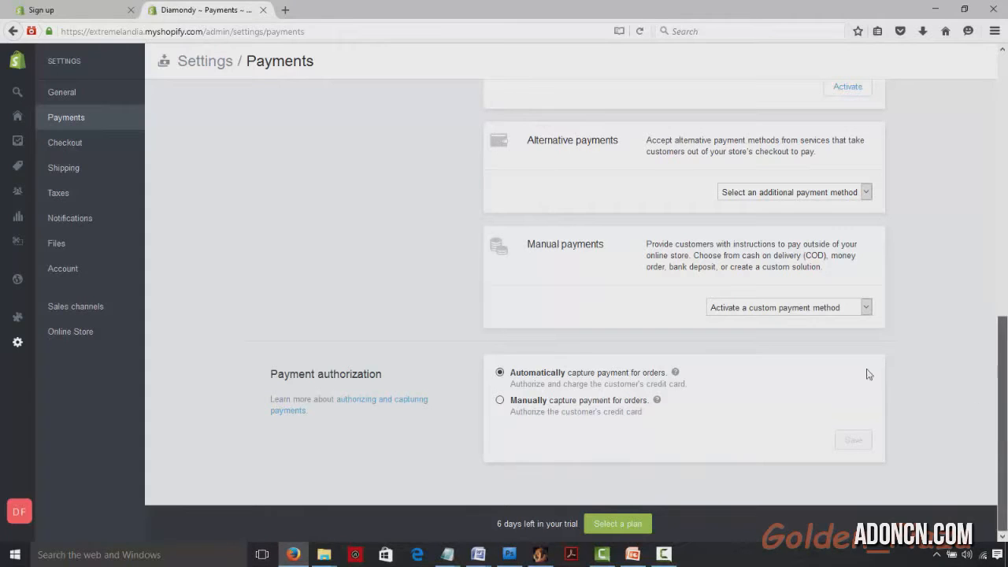
click(500, 401)
click(501, 373)
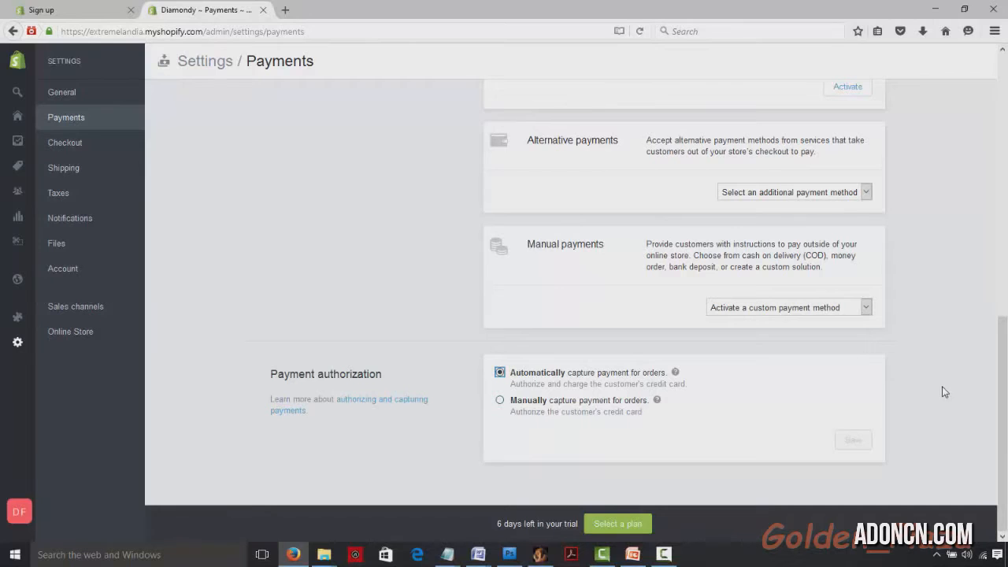
drag(996, 380, 1006, 60)
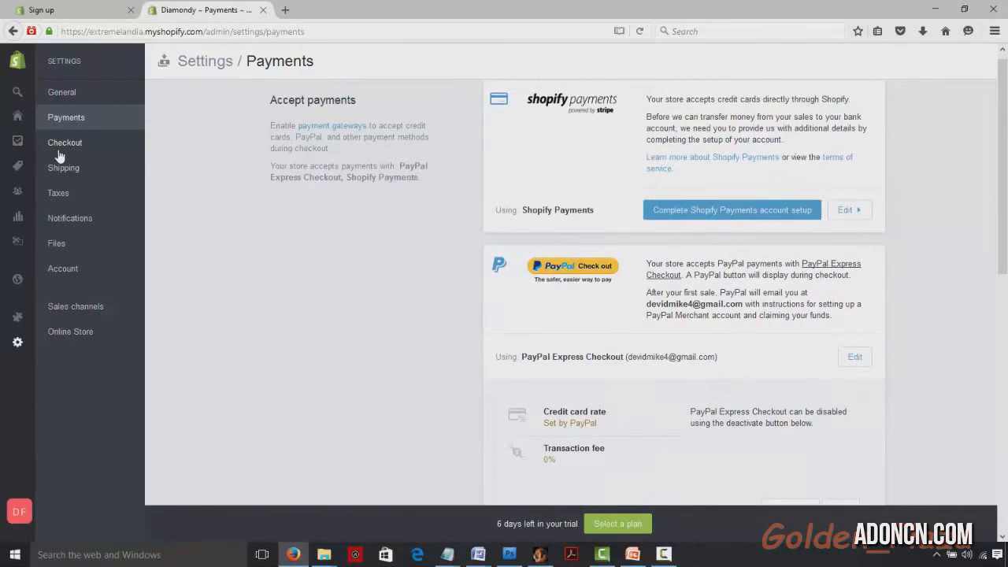
Open the Checkout settings and review the customer account choices and the checkout form options.
click(59, 149)
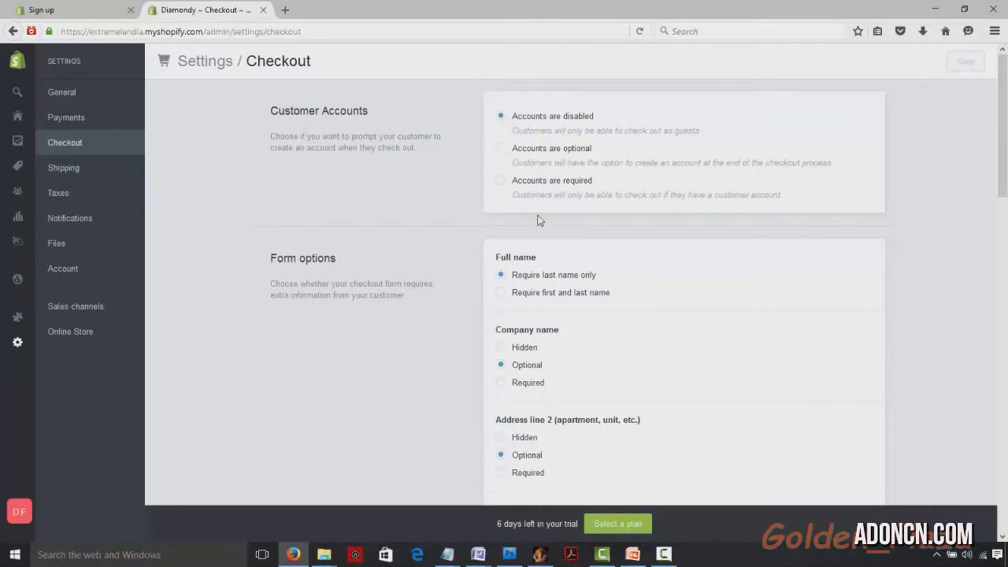
scroll(546, 223, down, 2)
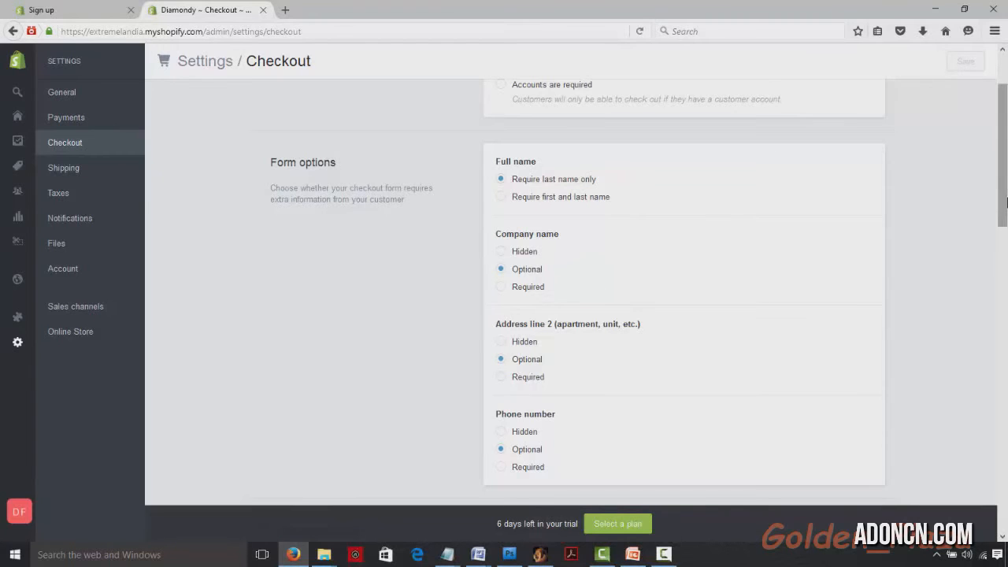
scroll(1006, 202, down, 4)
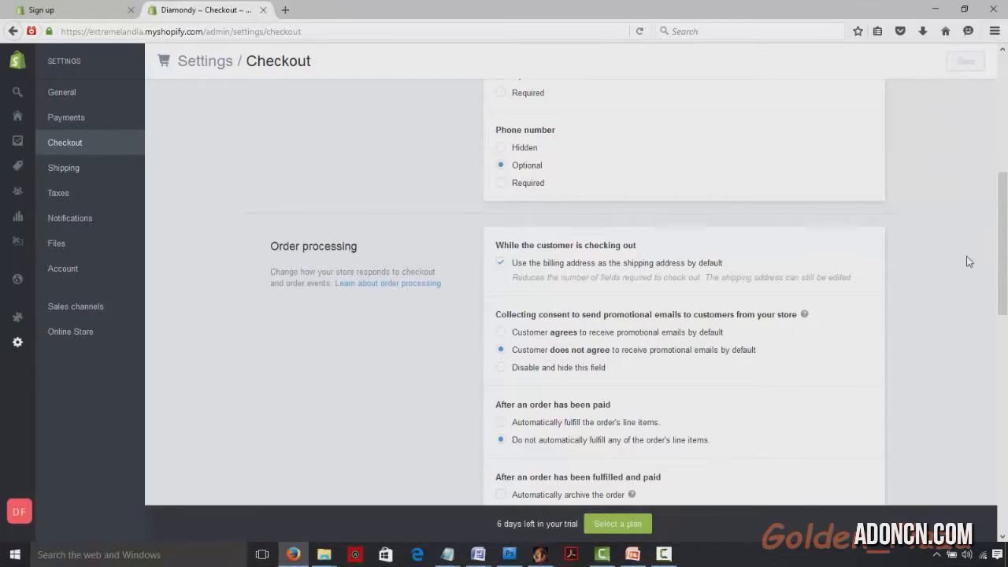
Turn the use of the billing address as the default shipping address off and back on in order processing.
scroll(898, 264, down, 3)
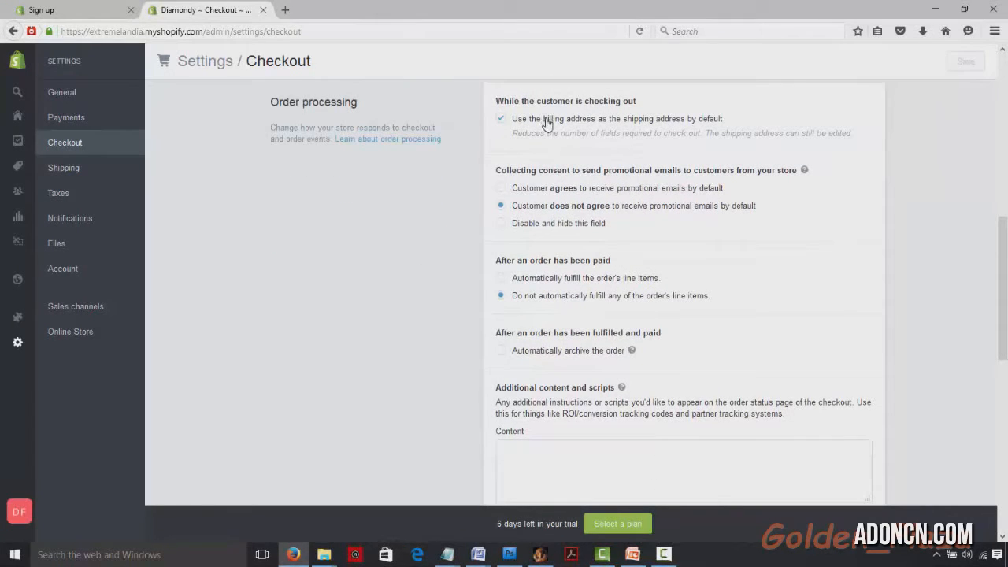
click(502, 119)
click(502, 119)
Review the order fulfillment options, additional content and scripts, checkout language, and refund and privacy policy fields in the checkout settings.
scroll(539, 451, down, 5)
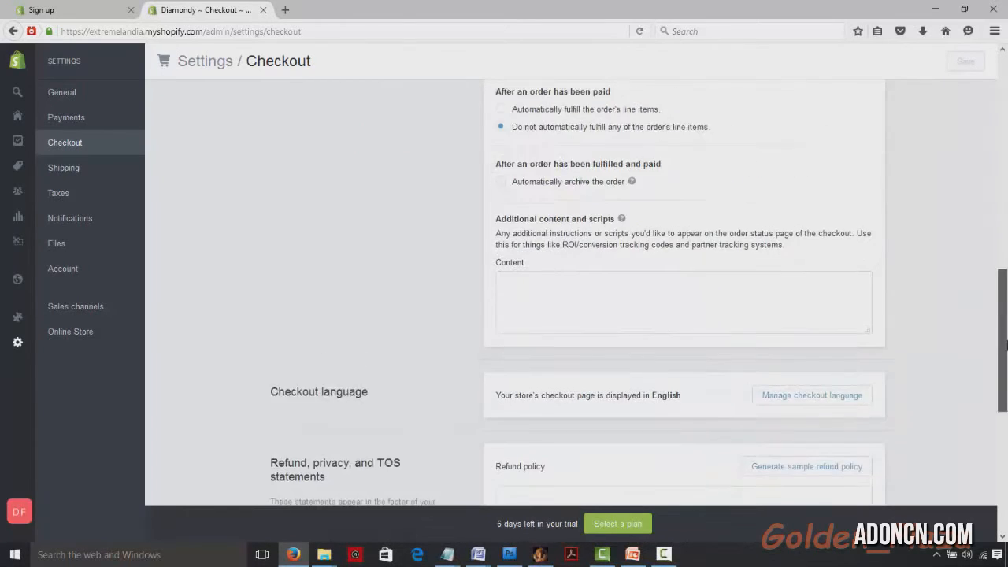
click(541, 257)
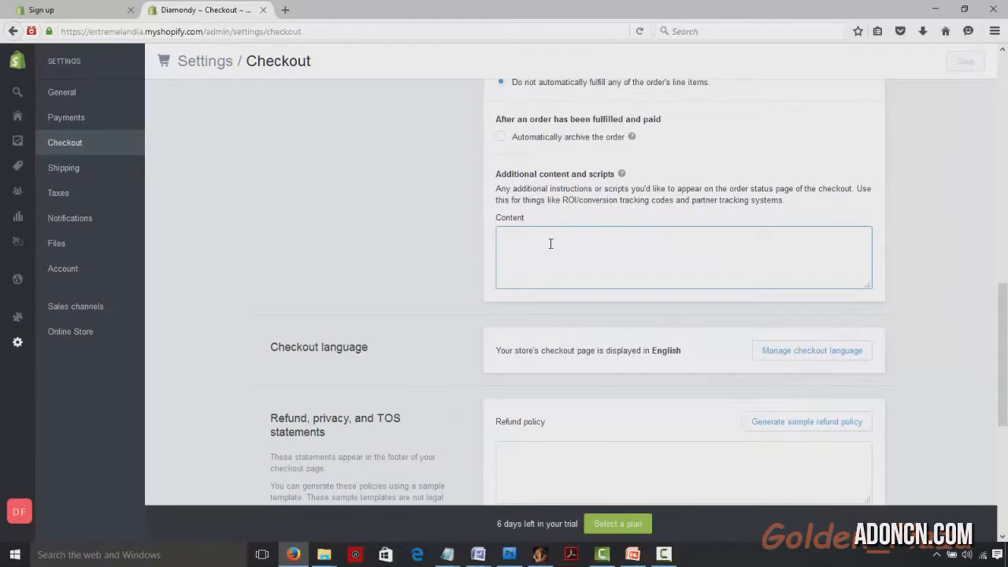
scroll(554, 244, up, 5)
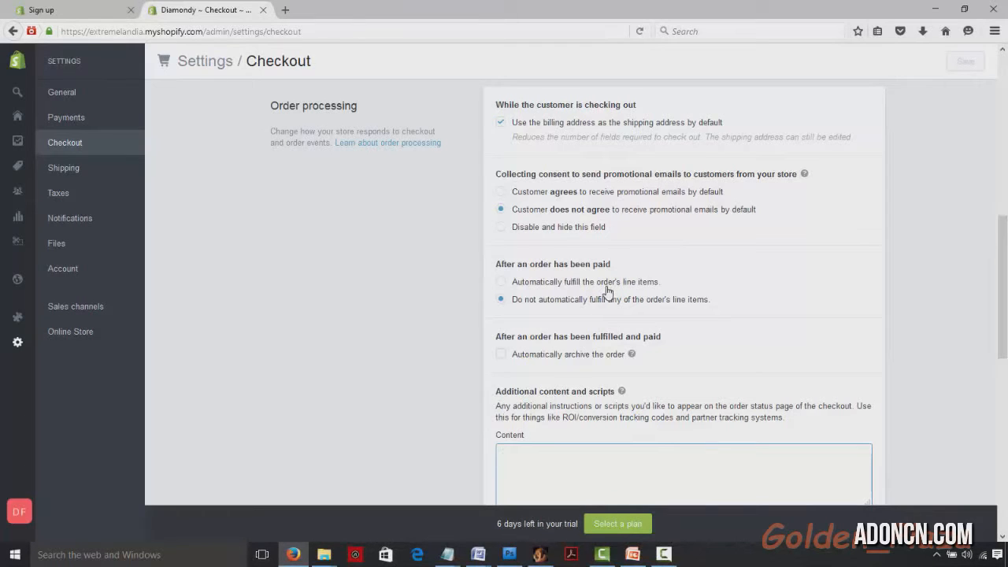
drag(1005, 263, 1006, 359)
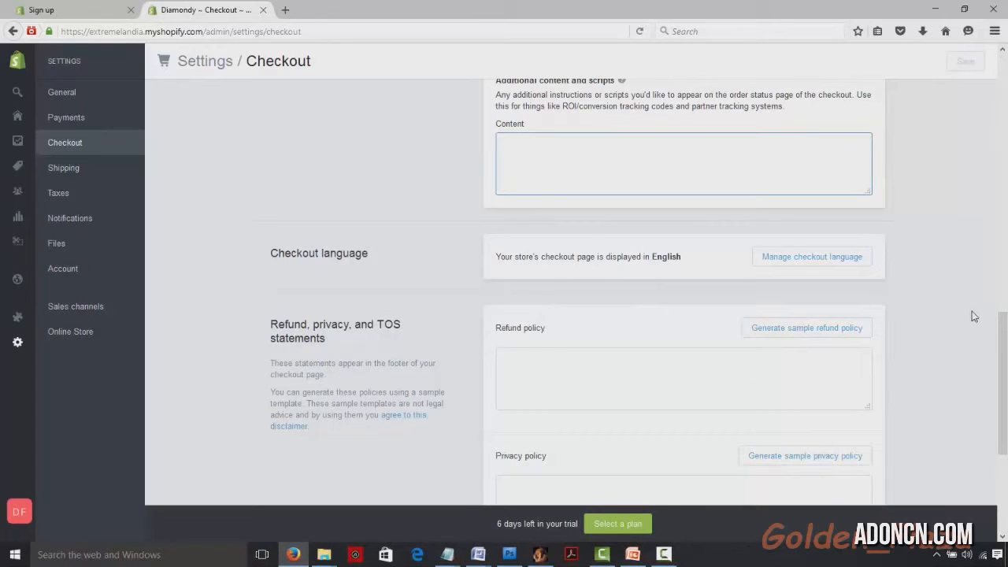
scroll(935, 352, down, 2)
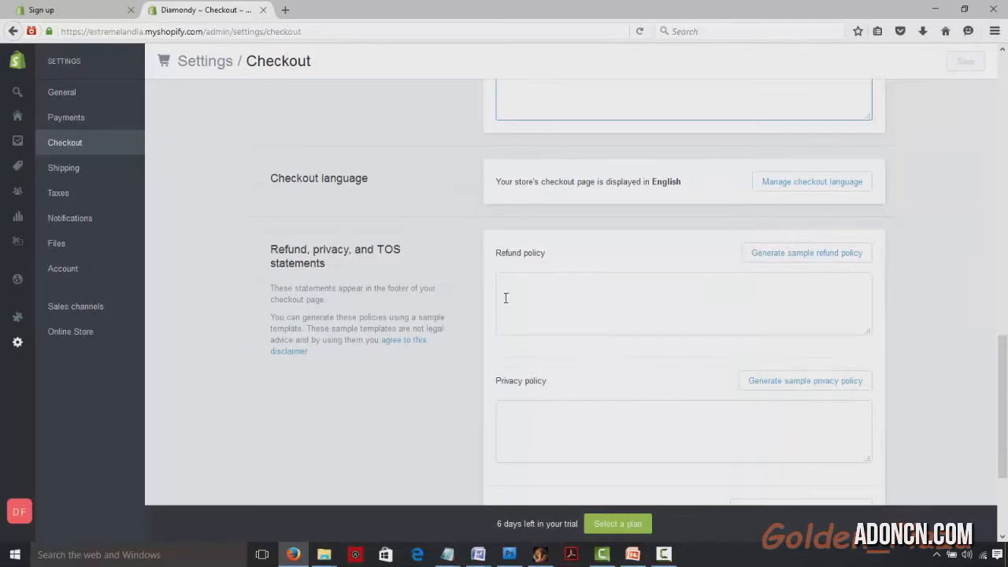
Review the terms of service field and the order processing options in the checkout settings.
drag(1003, 379, 1007, 441)
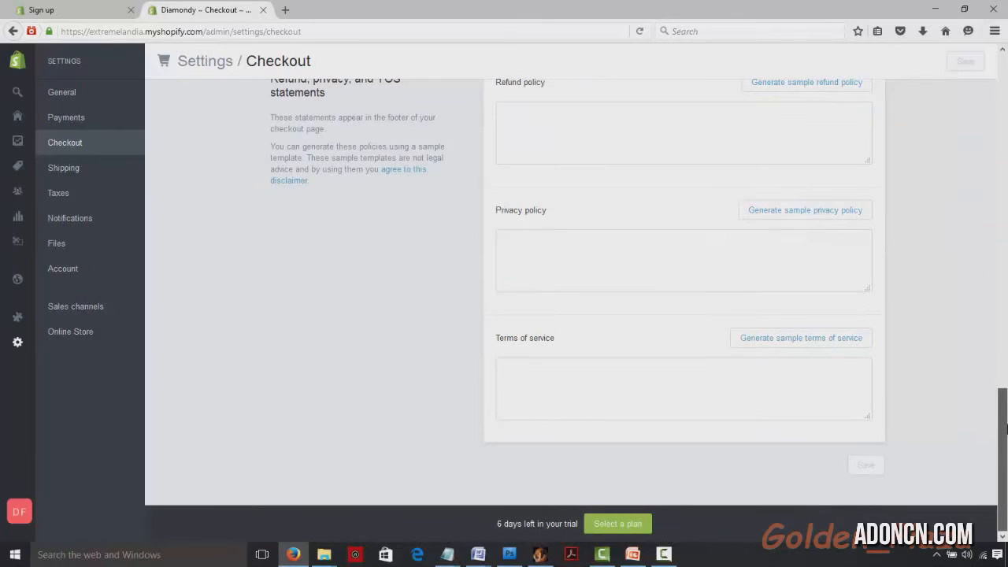
scroll(449, 265, up, 5)
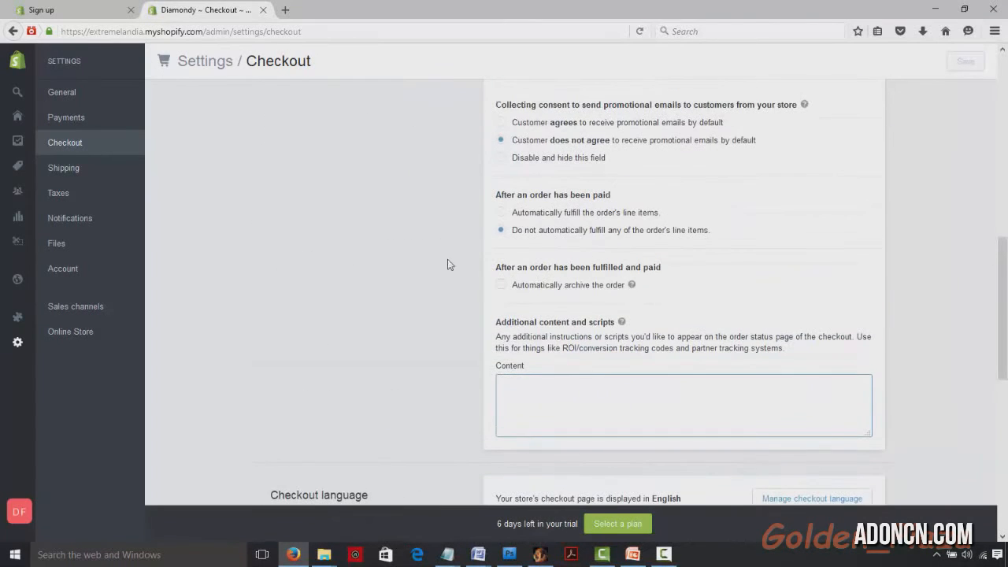
Open the Shipping settings and review the shipping origin, the shipping zones with their rates, and carrier-calculated shipping.
click(93, 170)
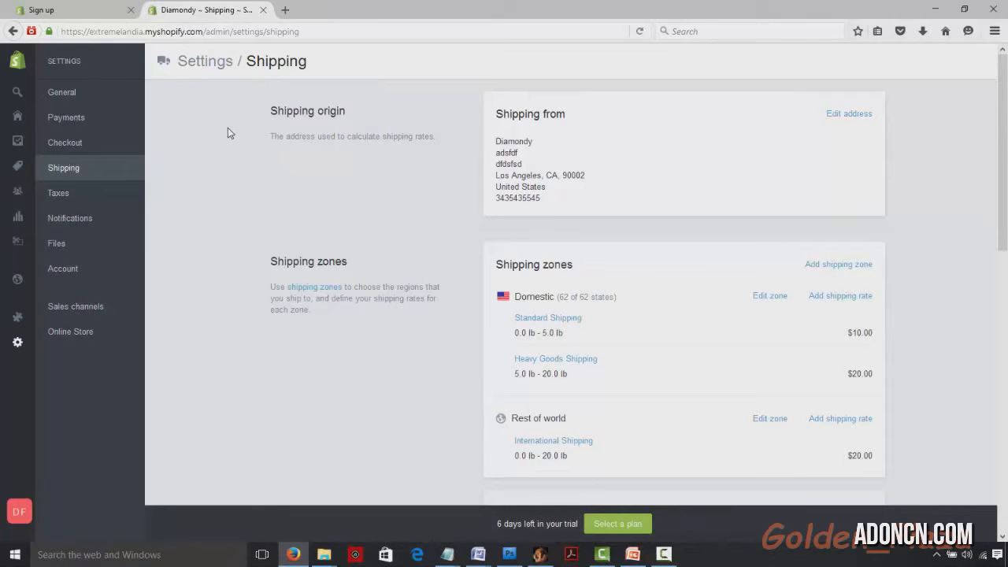
scroll(295, 64, down, 1)
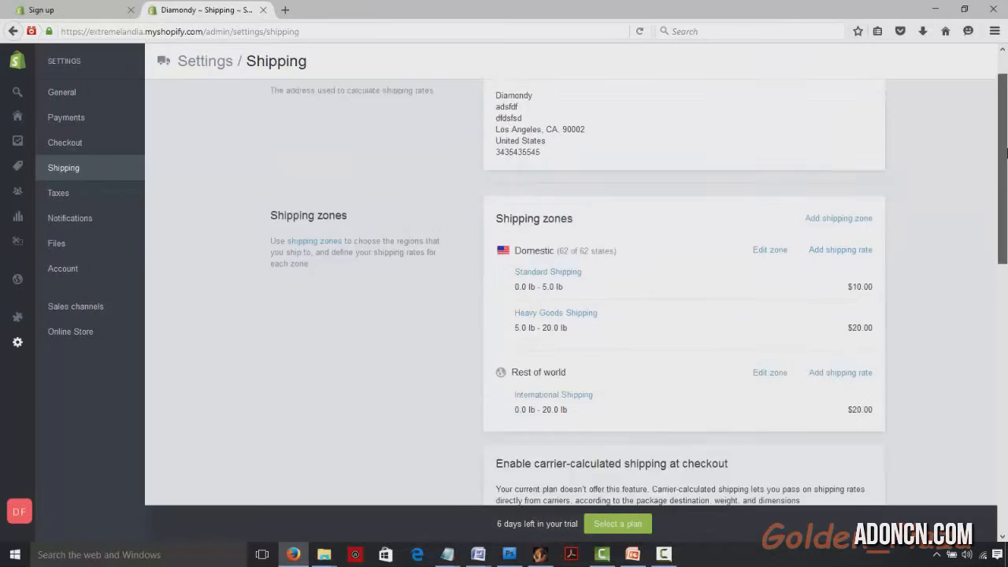
drag(1007, 152, 1006, 180)
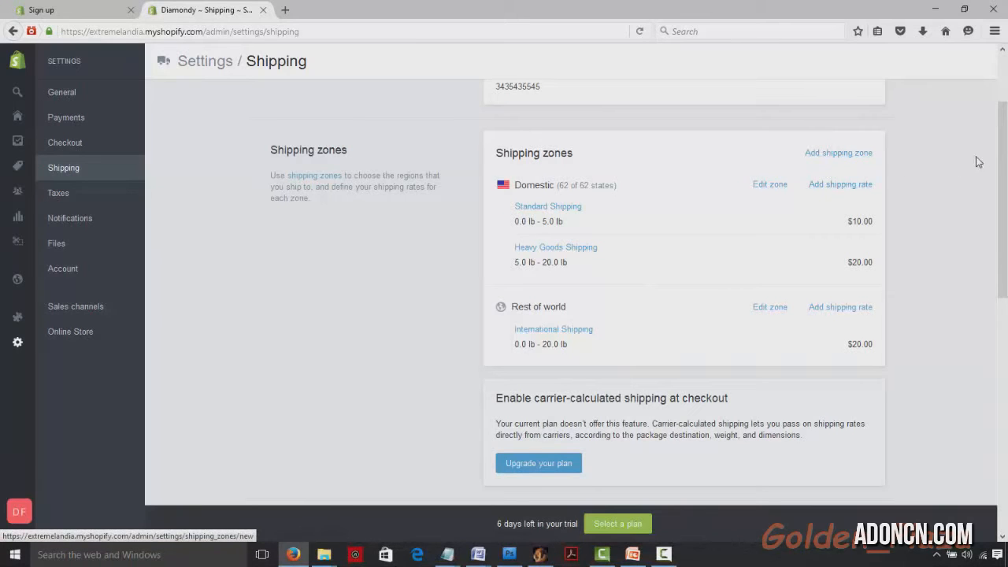
drag(1004, 158, 1006, 192)
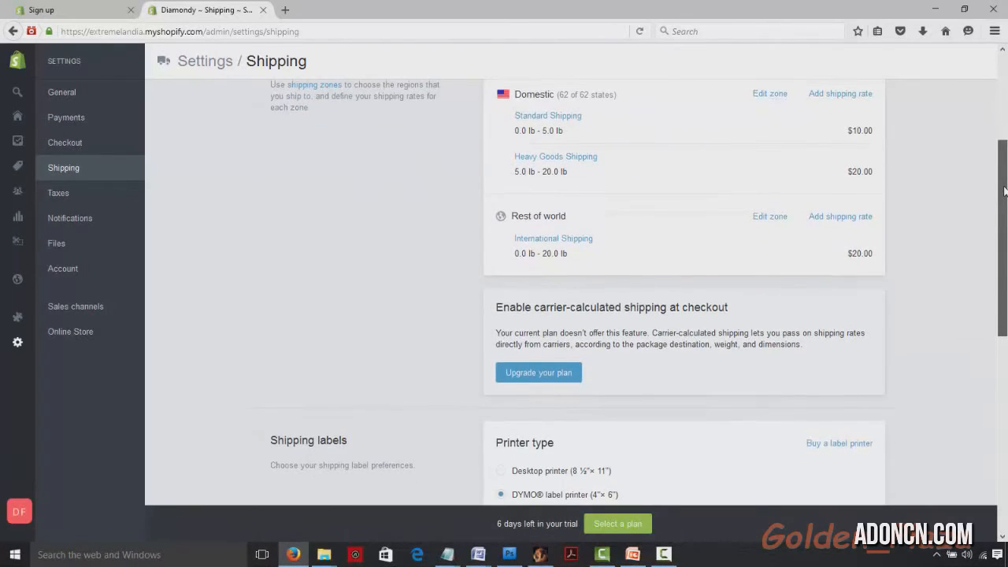
scroll(668, 335, up, 3)
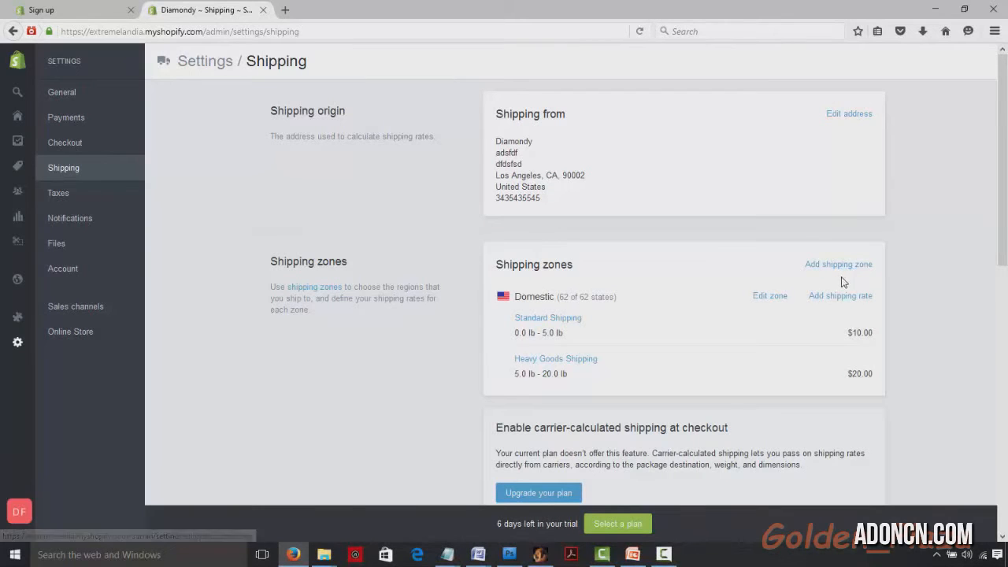
Edit the Domestic shipping zone by adding Canada and removing the United States, and save the zone.
click(770, 296)
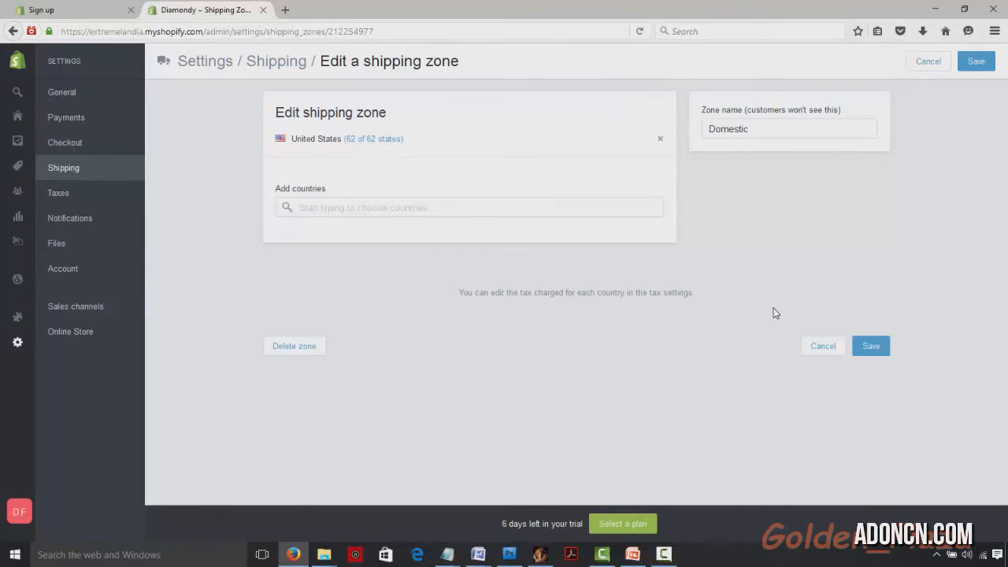
click(367, 210)
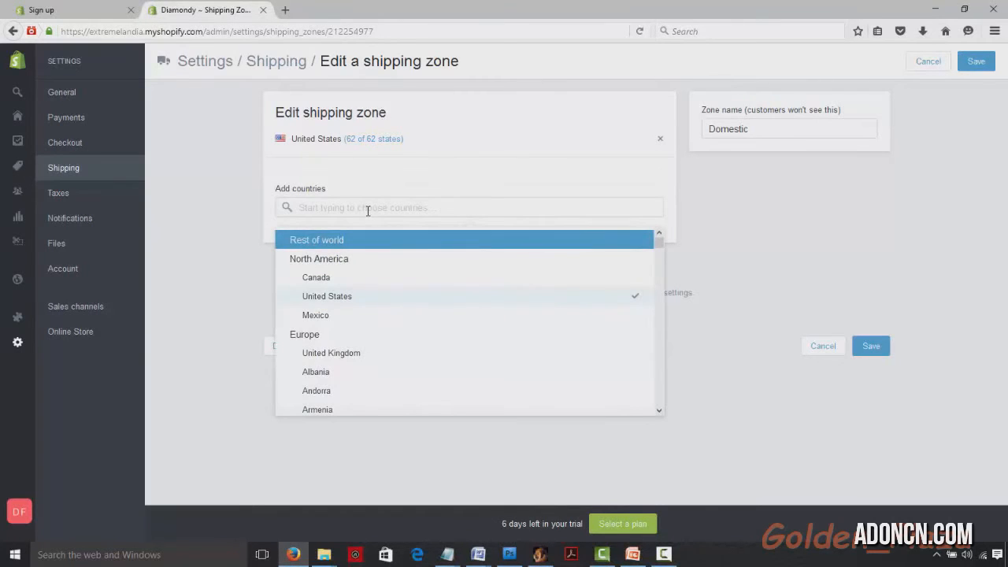
click(335, 277)
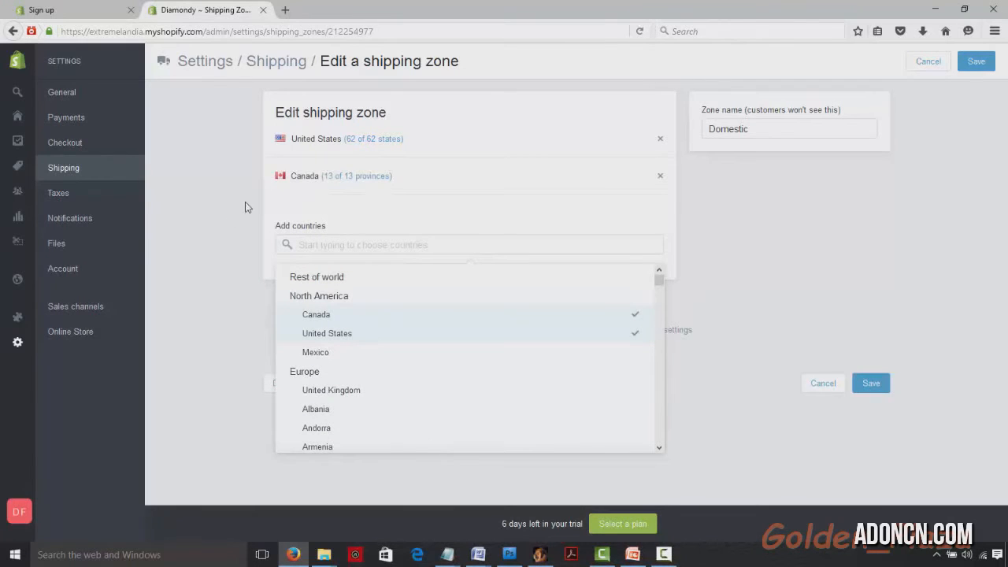
click(660, 139)
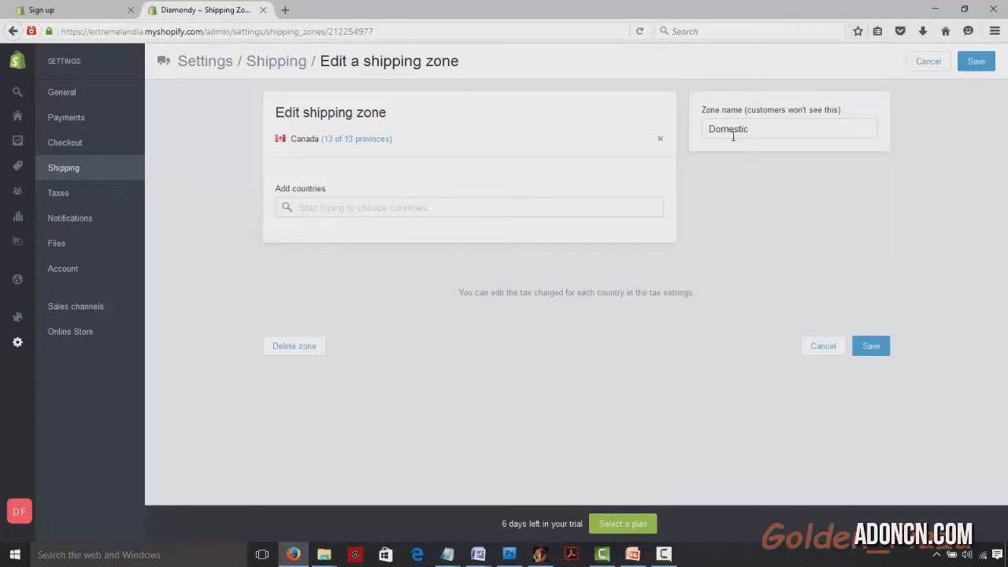
click(871, 351)
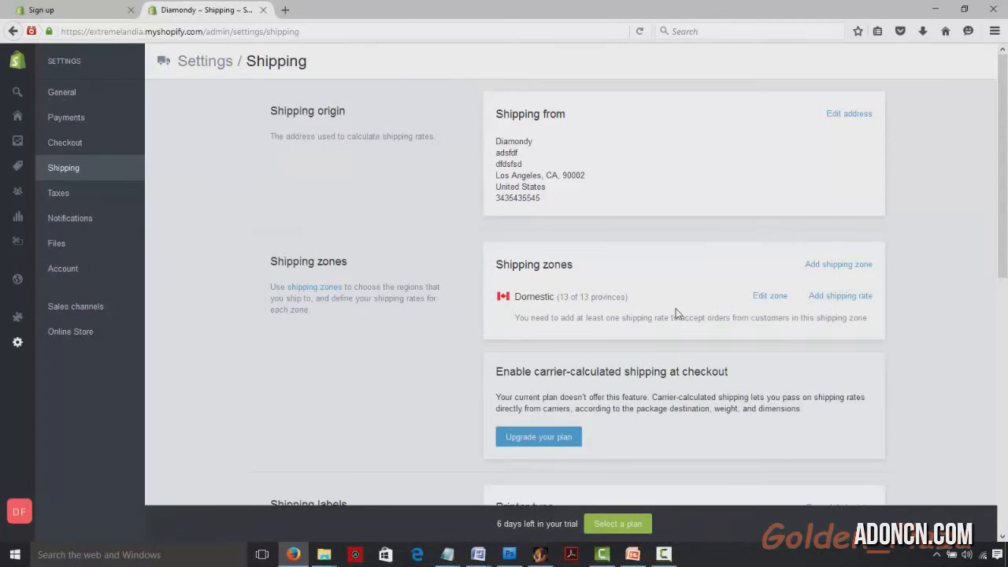
Open the Domestic zone's form for adding a shipping rate, and review the label printer types and saved packages.
click(866, 300)
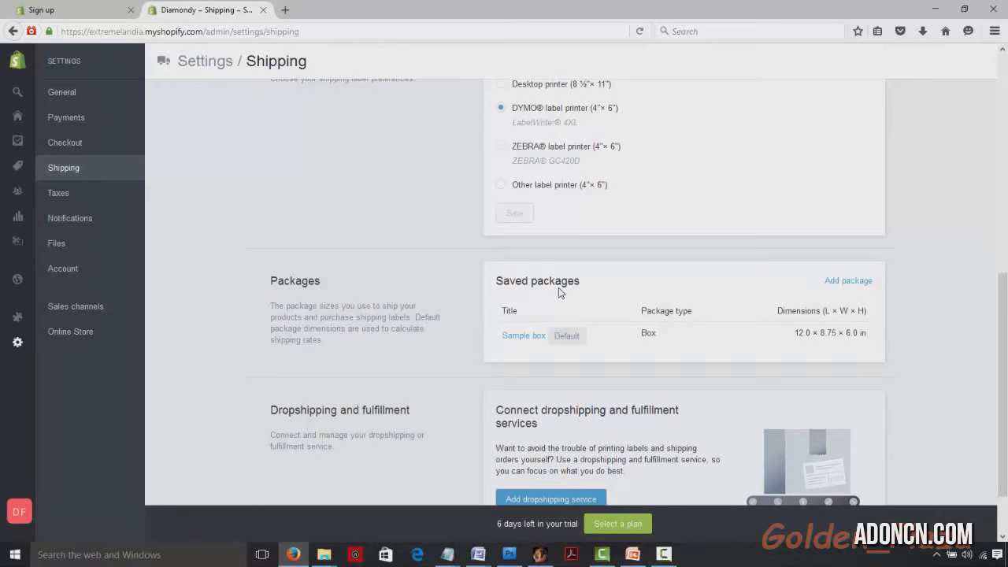
scroll(479, 331, down, 2)
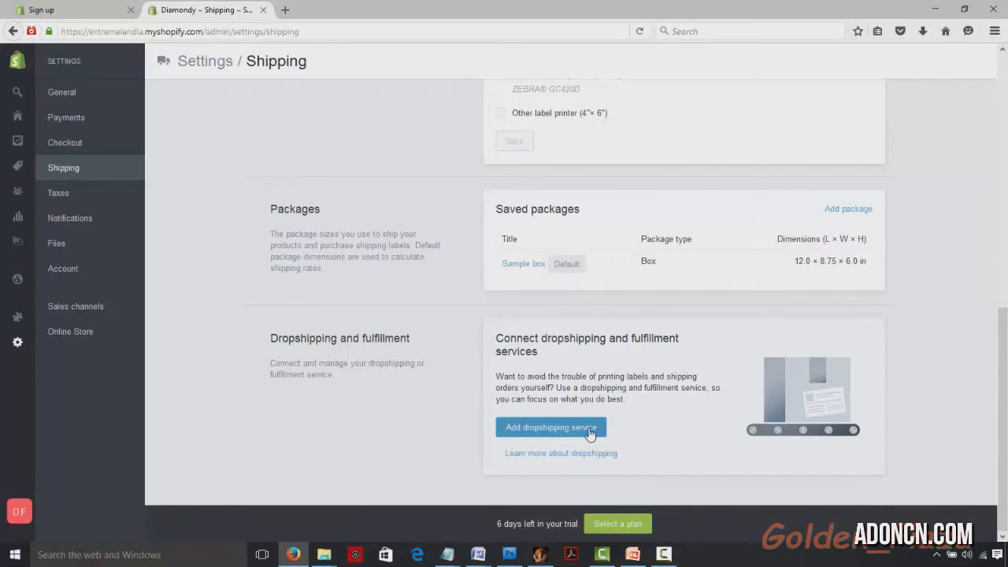
Open the fulfillment and dropshipping services and review Shipwire, Rakuten, Fulfillment by Amazon and custom order fulfillment.
click(541, 433)
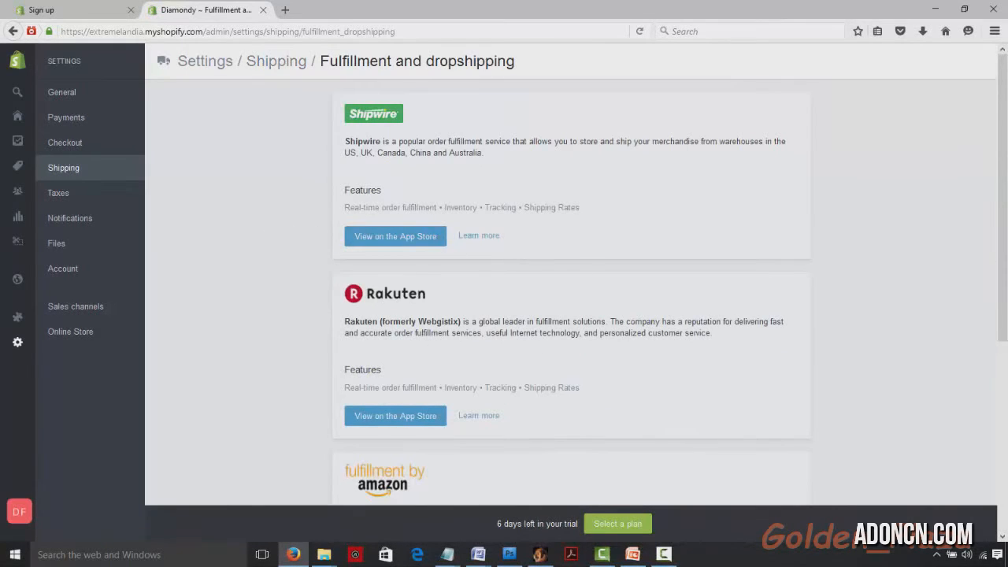
drag(1007, 178, 985, 253)
scroll(985, 253, down, 5)
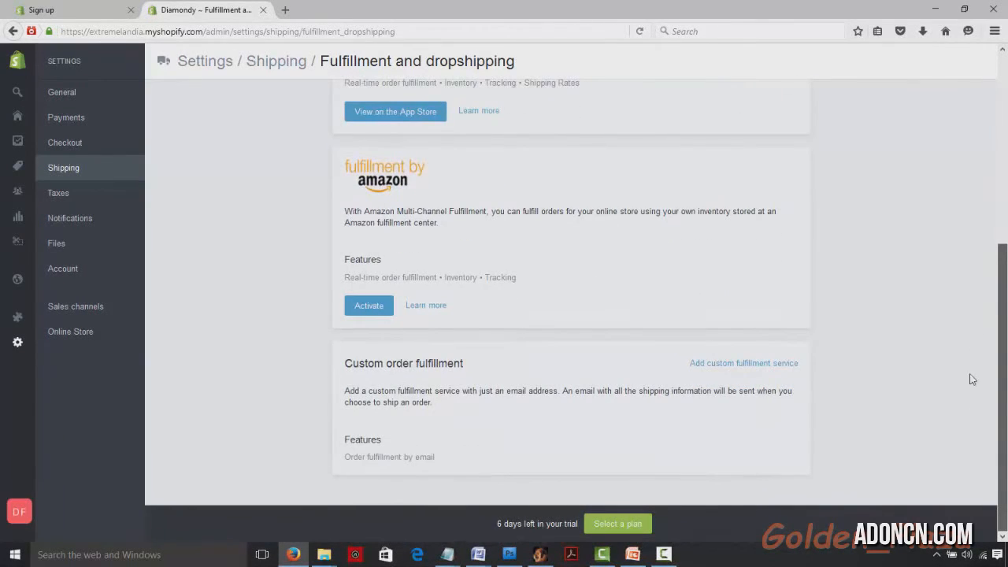
scroll(977, 236, up, 5)
scroll(525, 379, down, 5)
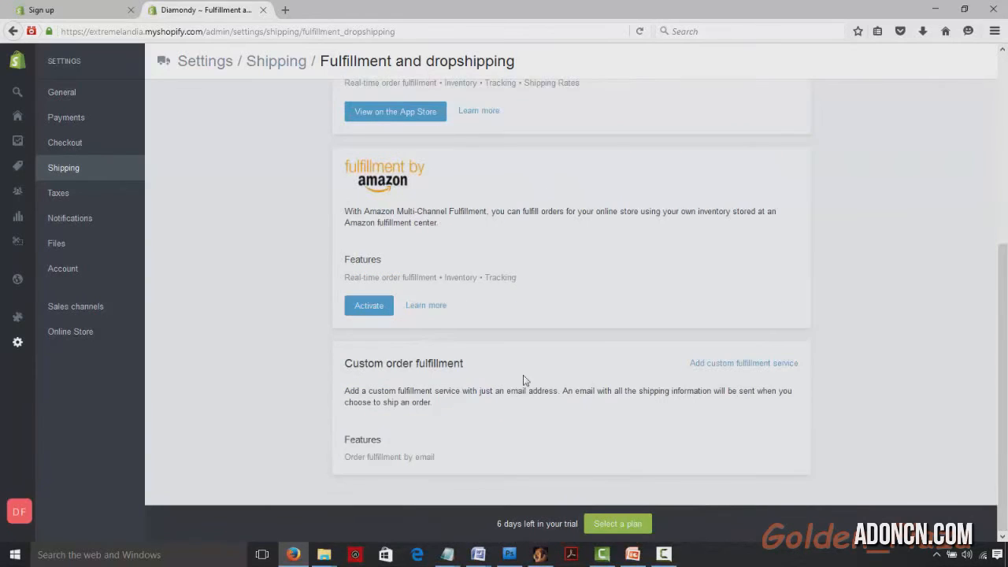
drag(1003, 316, 1006, 116)
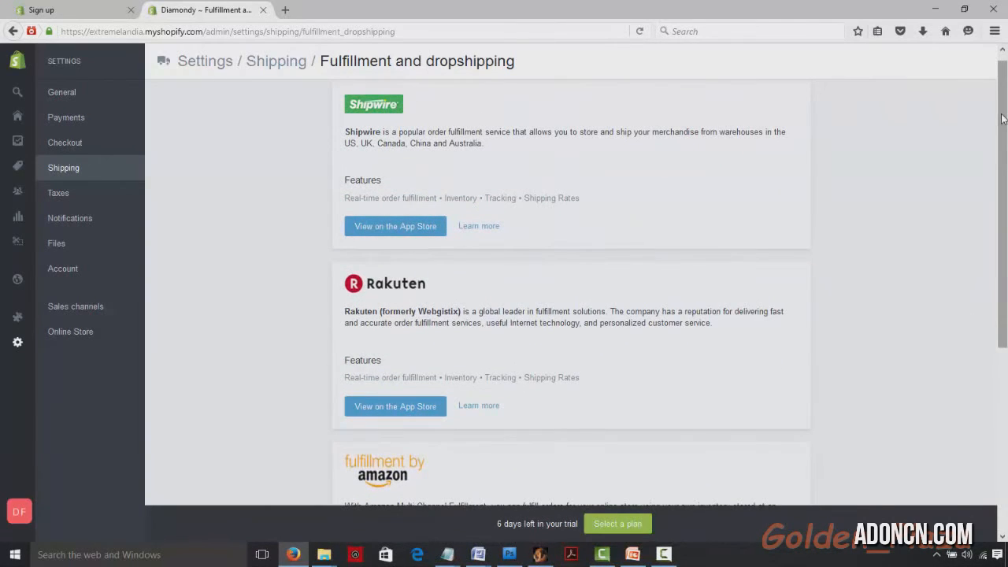
drag(1007, 139, 1007, 90)
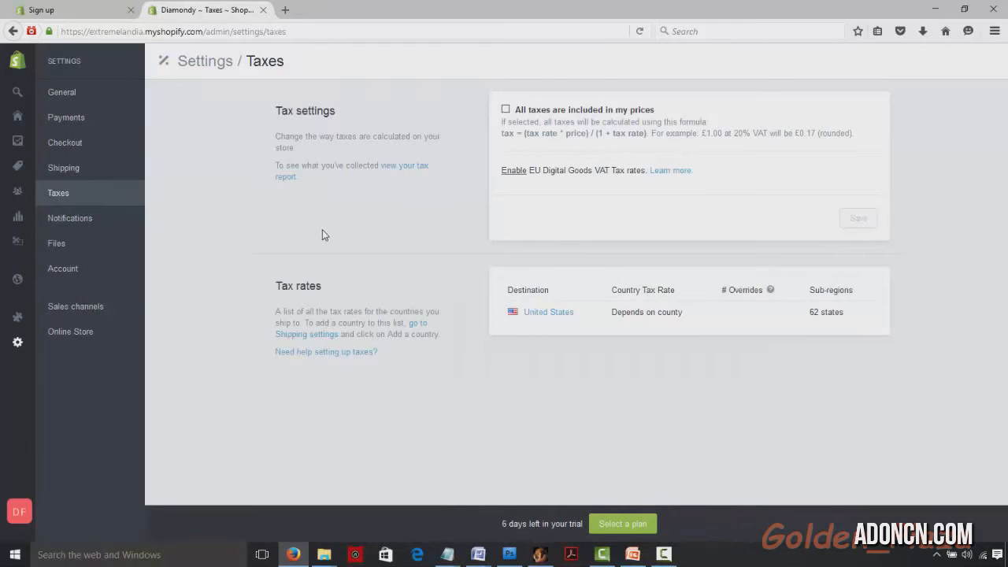
Open the Taxes settings and switch the inclusion of all taxes in prices on and back off.
click(71, 197)
click(506, 111)
click(505, 111)
click(505, 110)
click(505, 110)
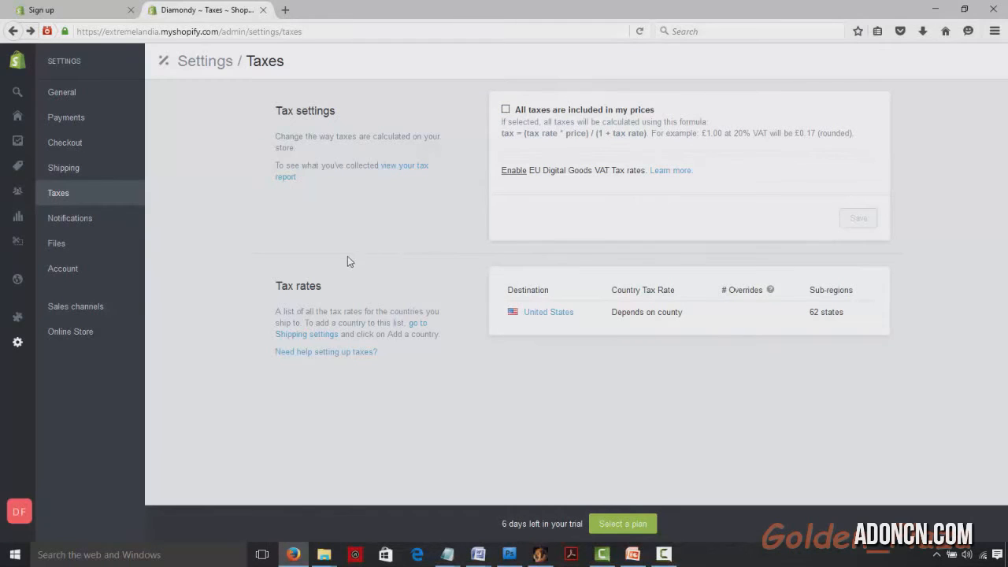
Open the United States tax rates and review the tax calculation, the state taxes and the form for adding a tax override.
click(556, 315)
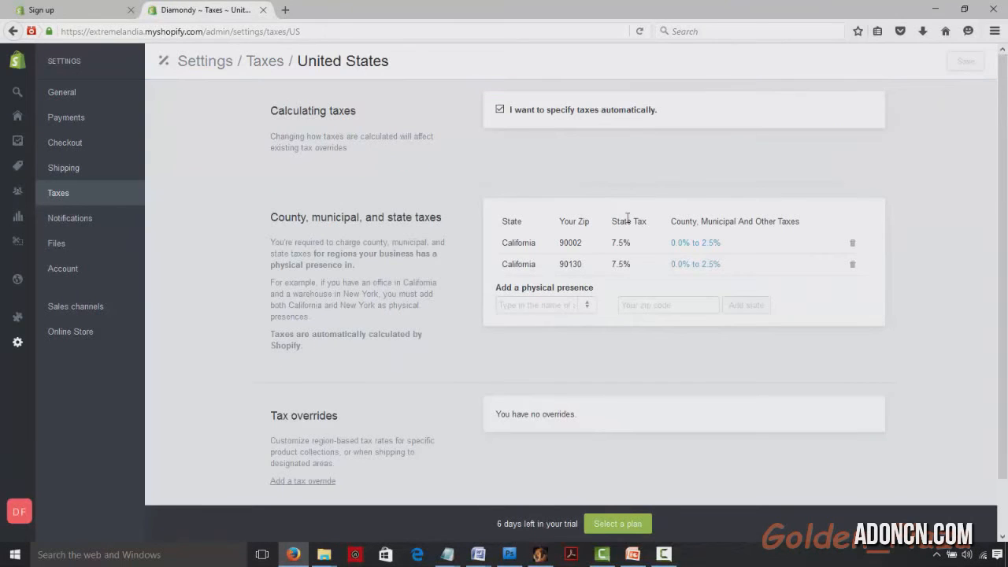
scroll(563, 307, down, 1)
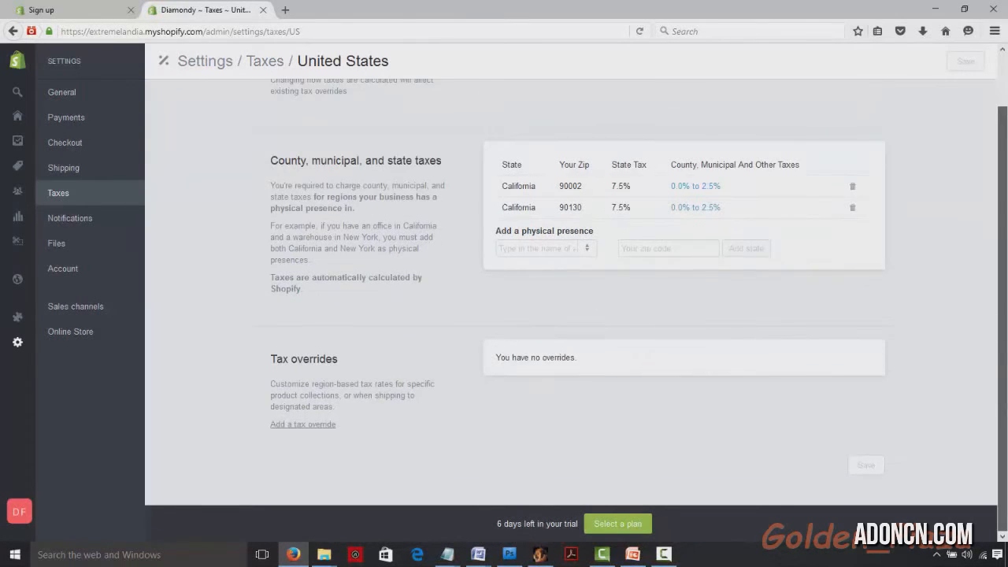
scroll(497, 276, up, 1)
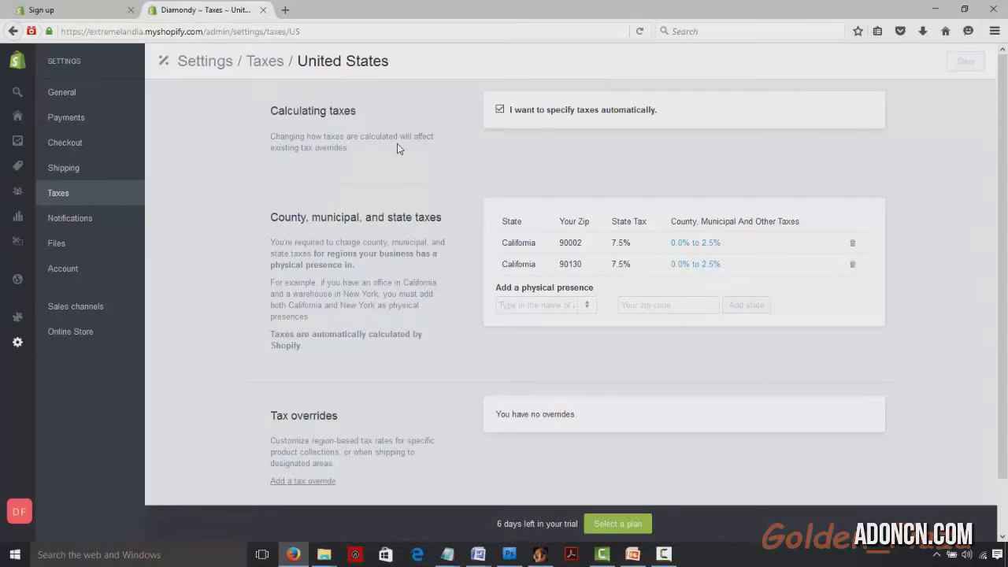
drag(1006, 244, 1006, 298)
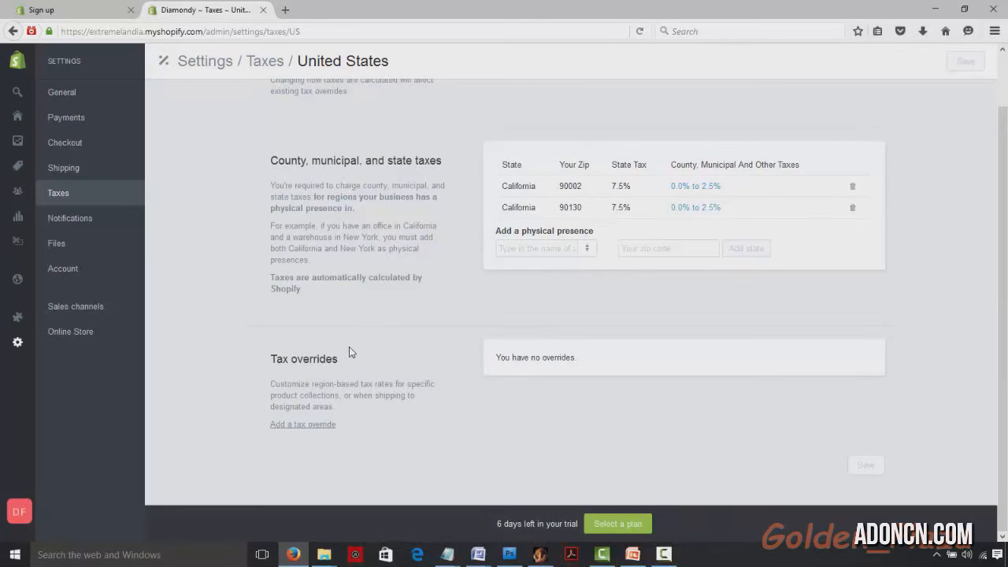
click(317, 425)
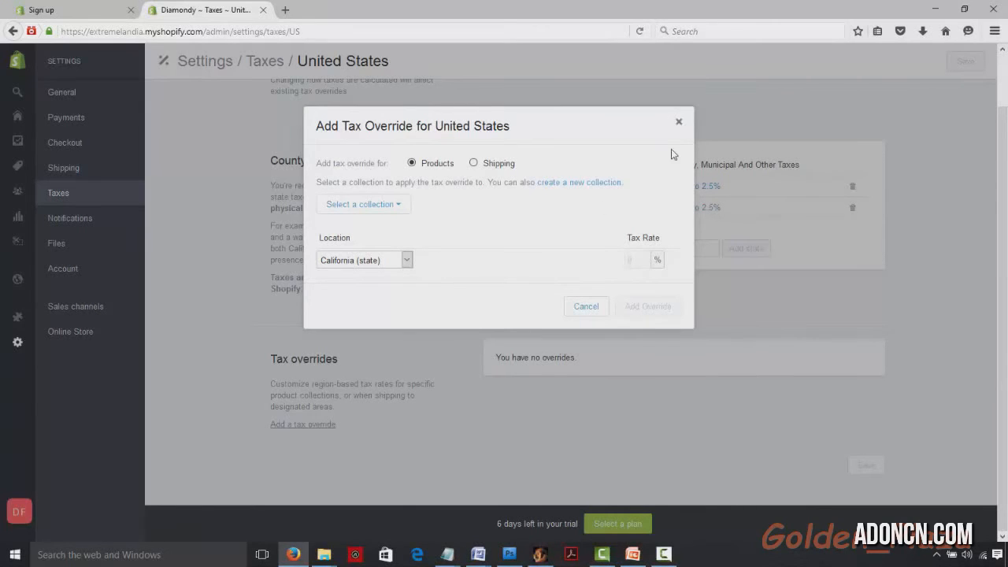
click(680, 125)
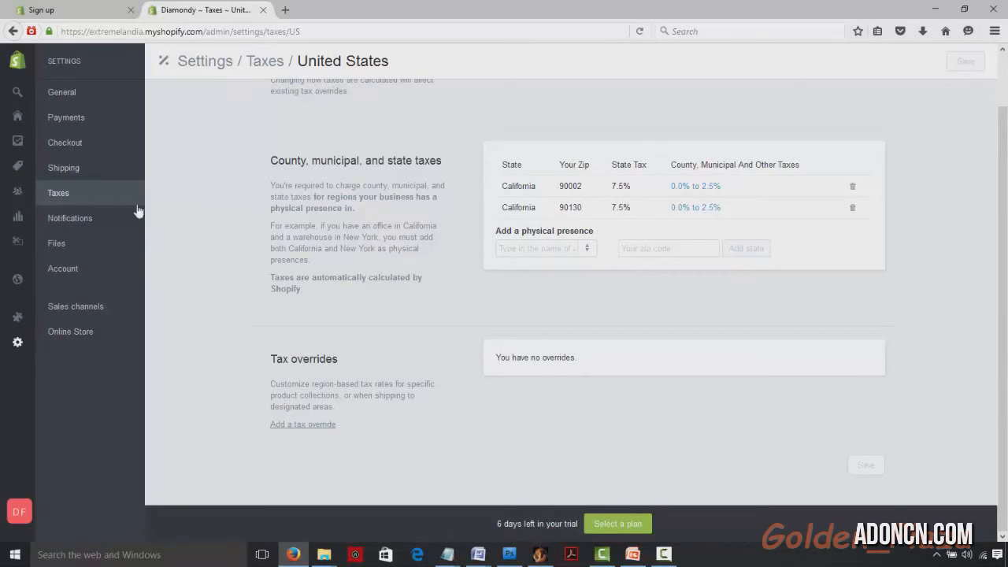
Open the Notifications settings and the order confirmation email template for editing.
click(87, 220)
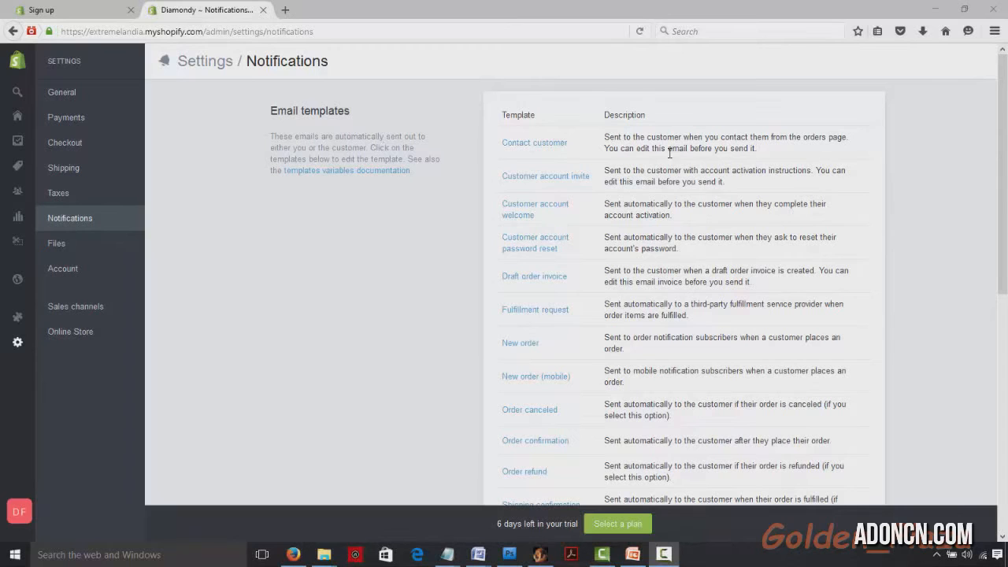
click(546, 442)
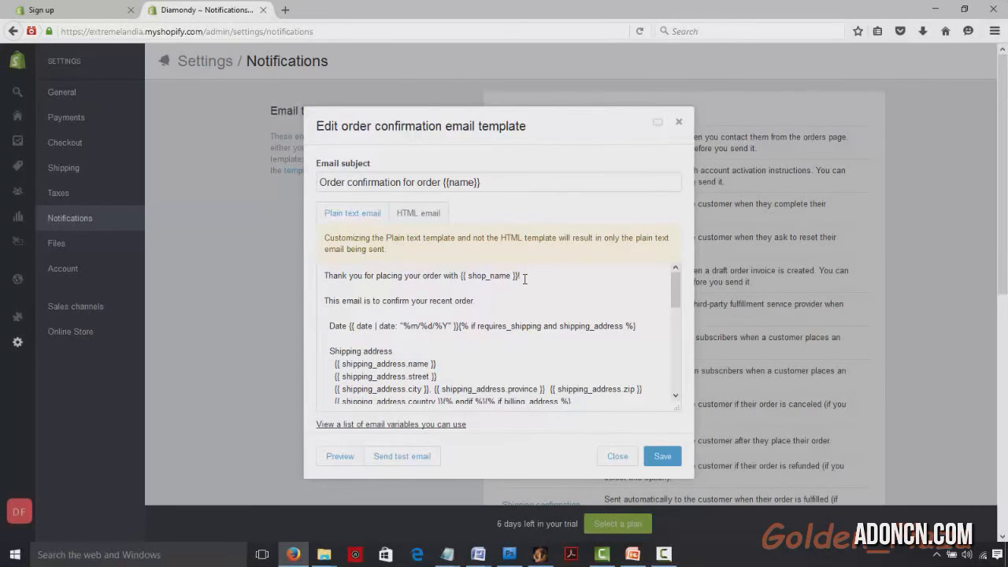
Try appending "STORE NAME - Order confirmation for order" to the order confirmation email subject, and remove the added text.
click(500, 182)
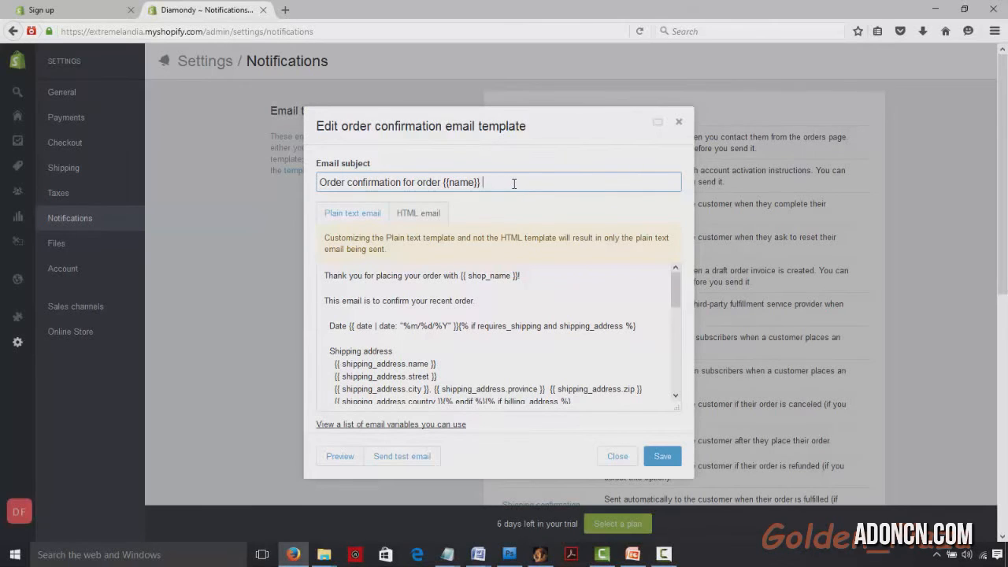
text(STORE NAME - Order)
text(confirmation )
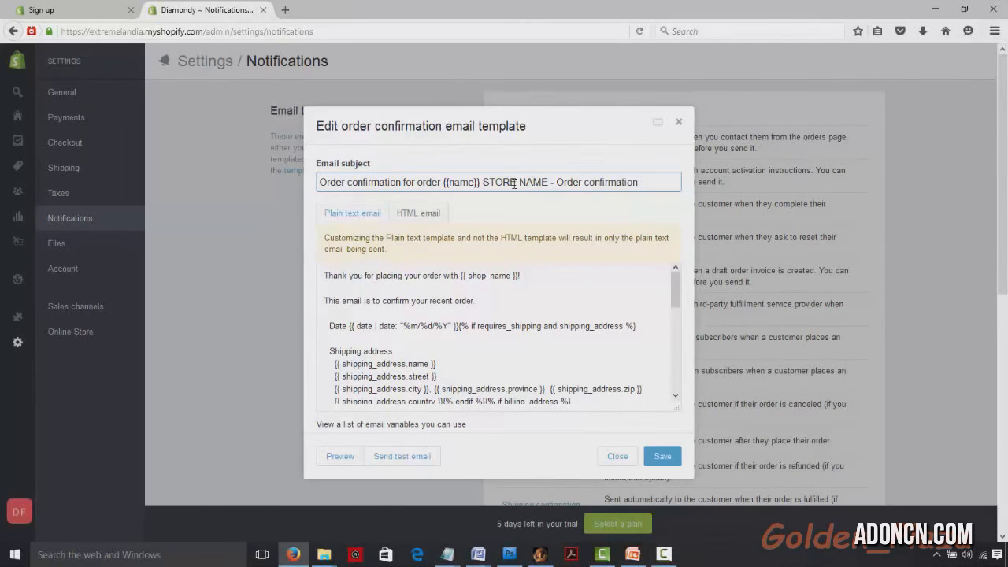
text(for order)
key(BackSpace)
key(BackSpace)
key(BackSpace)
key(BackSpace)
key(BackSpace)
key(BackSpace)
key(BackSpace)
key(BackSpace)
key(BackSpace)
key(BackSpace)
key(BackSpace)
key(BackSpace)
key(BackSpace)
key(BackSpace)
key(BackSpace)
key(BackSpace)
key(BackSpace)
key(BackSpace)
key(BackSpace)
key(BackSpace)
key(BackSpace)
key(BackSpace)
key(BackSpace)
key(BackSpace)
key(BackSpace)
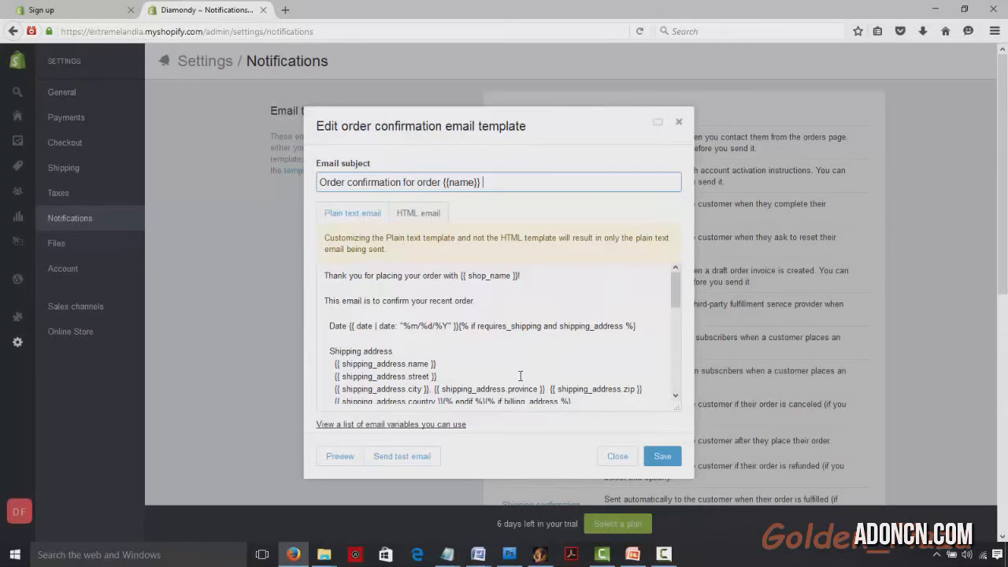
Review the plain text body of the order confirmation email template.
scroll(678, 302, down, 5)
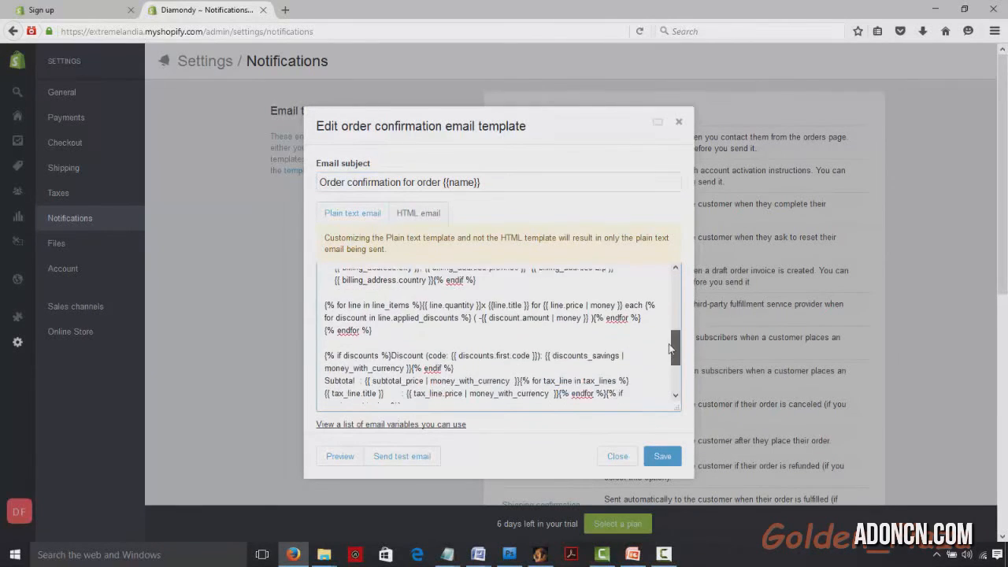
scroll(681, 302, up, 4)
scroll(681, 302, up, 3)
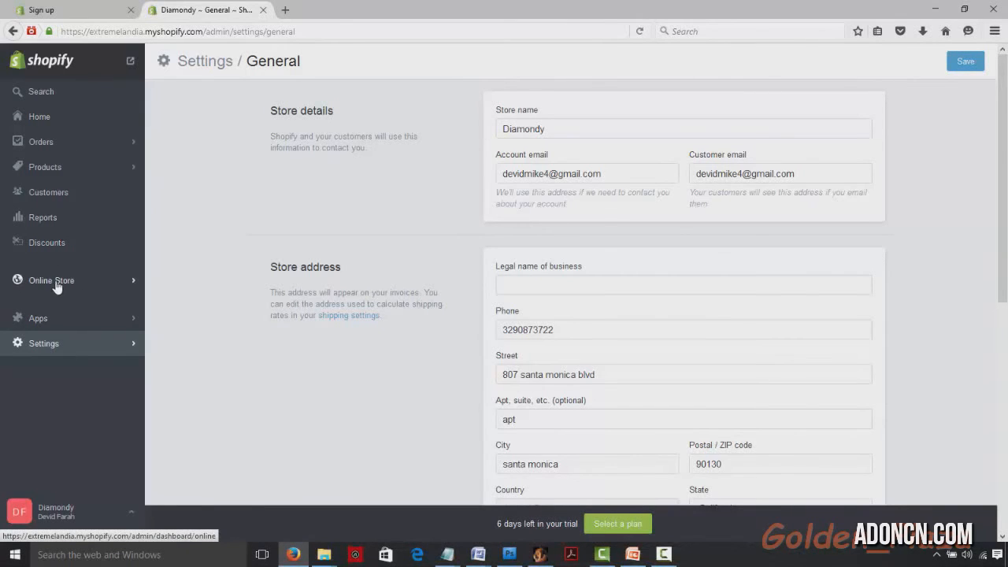
Open the Domains page of the online store to examine the options for a custom domain.
click(55, 285)
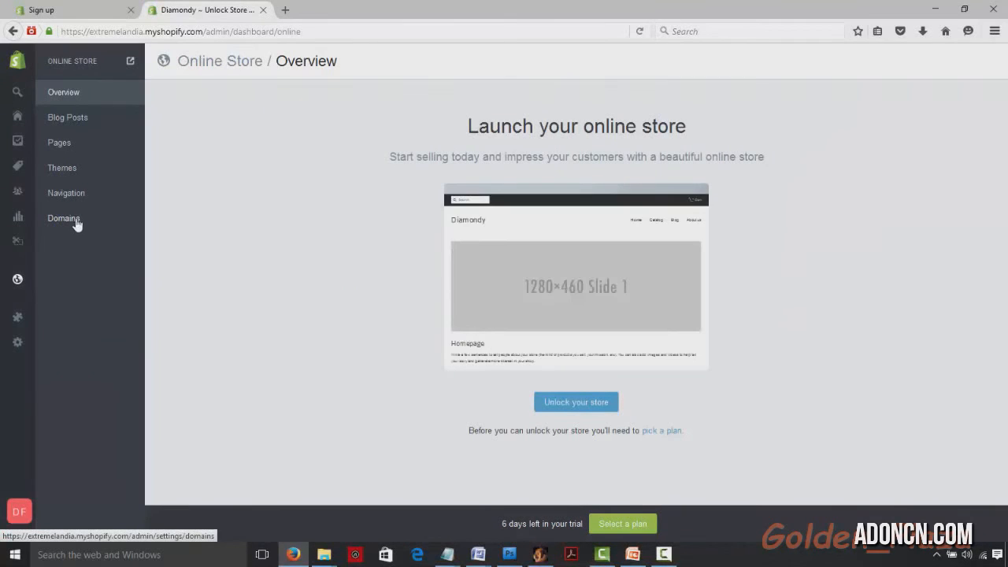
click(77, 223)
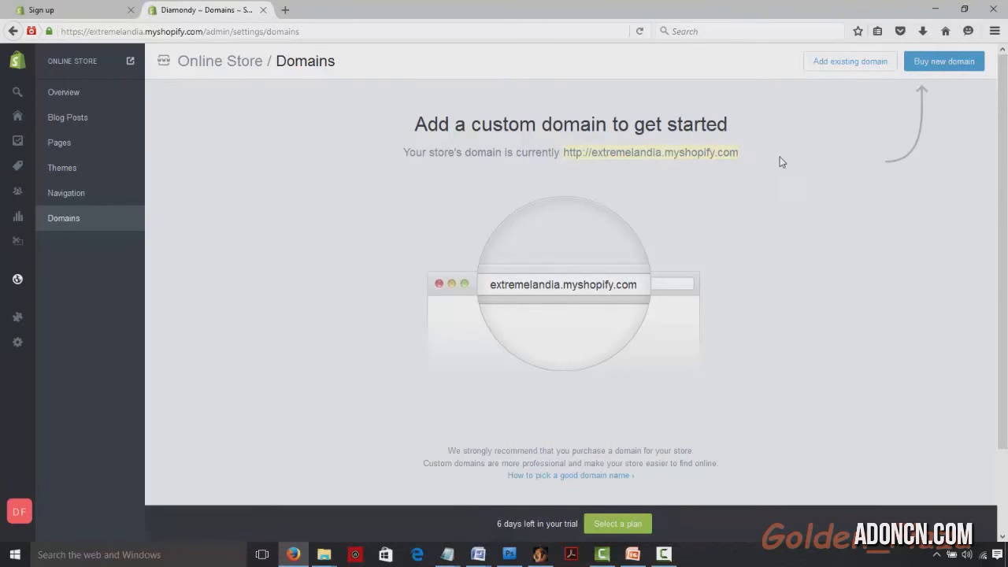
Examine the form for adding an already owned domain, close it without adding one, and check the option to buy a new domain.
click(864, 59)
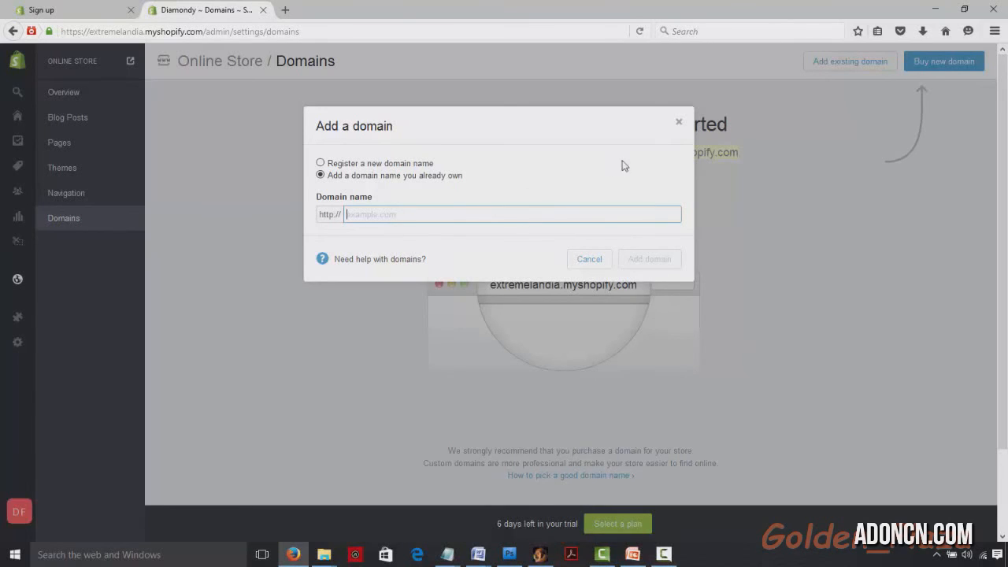
click(679, 123)
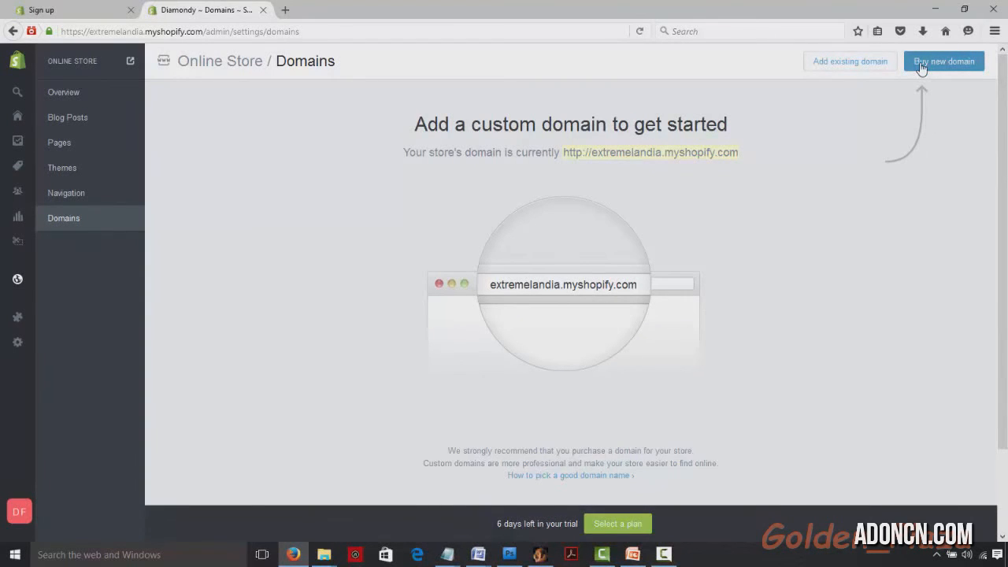
click(922, 69)
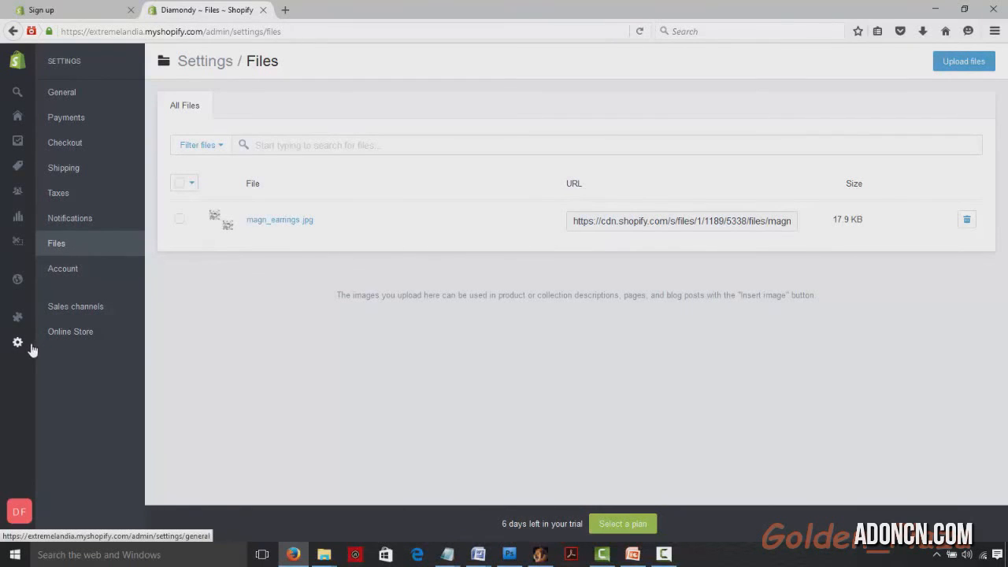
Open the Files page of the store settings and examine the uploaded files list and its search field.
click(56, 350)
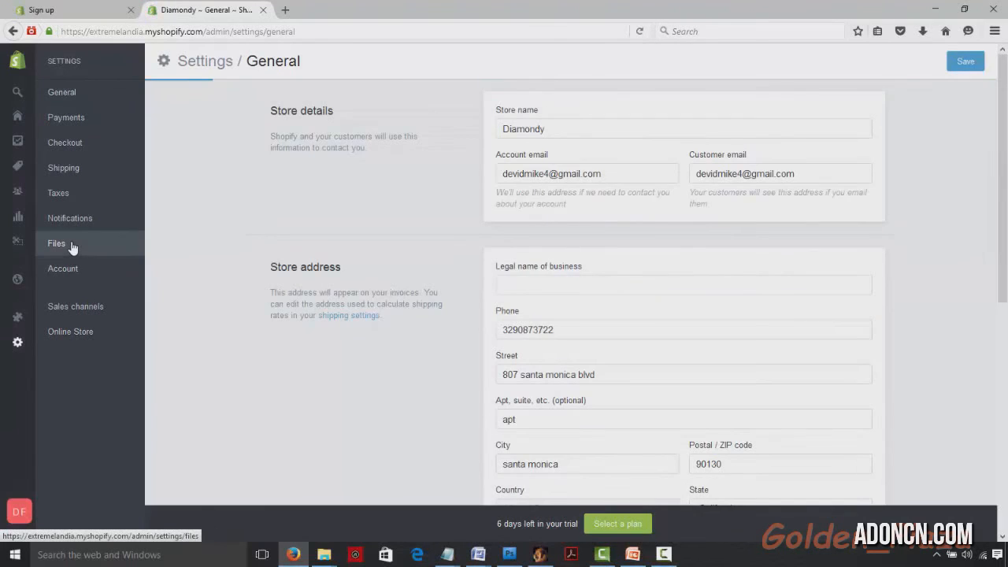
click(72, 247)
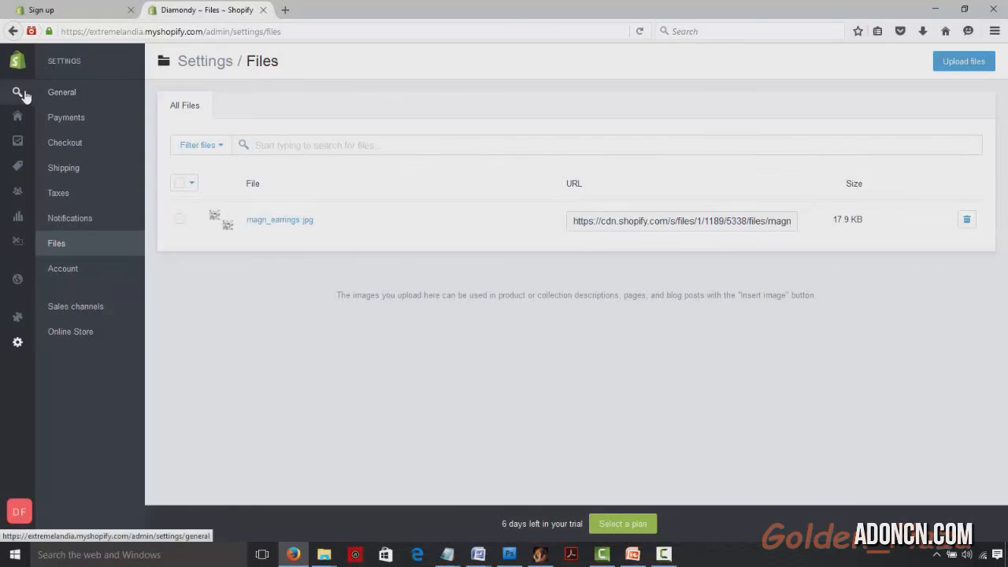
click(294, 146)
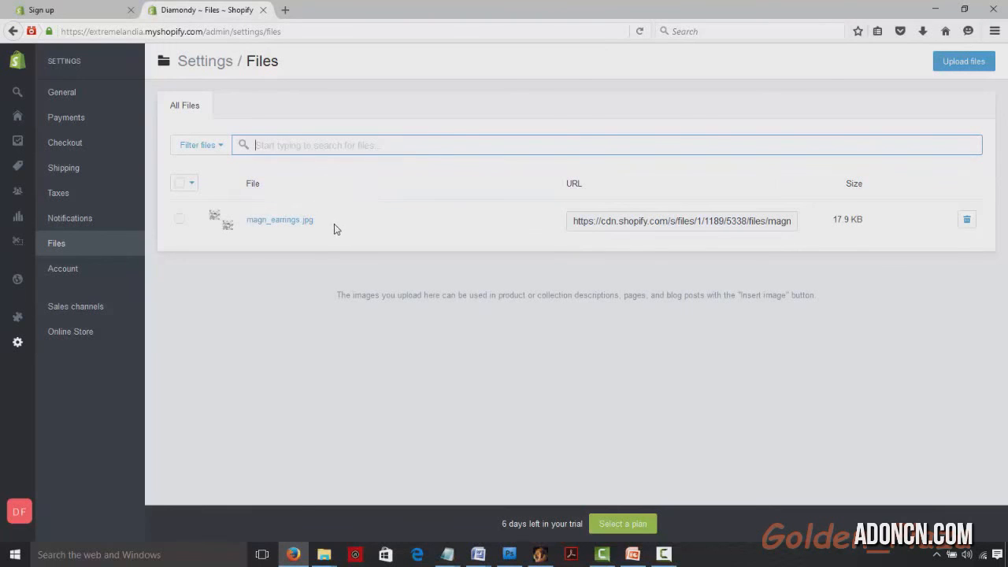
Open the Account settings and review the account overview, billing information and staff members sections.
click(95, 270)
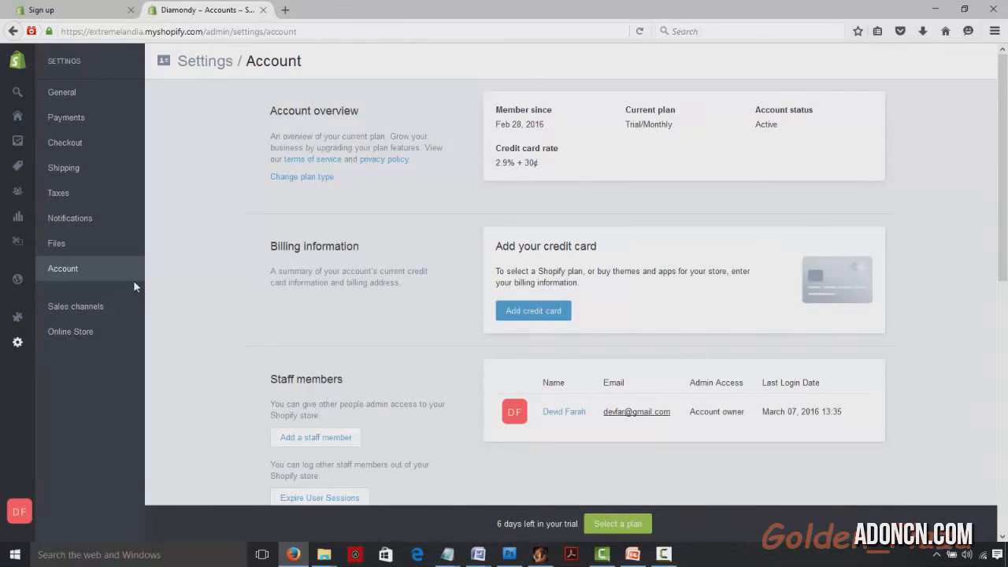
click(82, 275)
scroll(433, 260, down, 3)
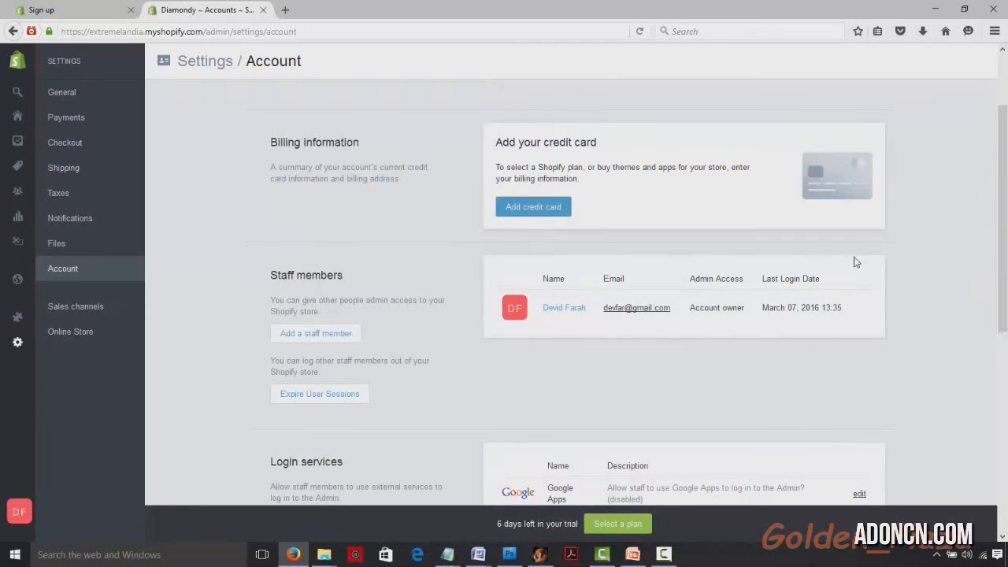
scroll(371, 212, down, 3)
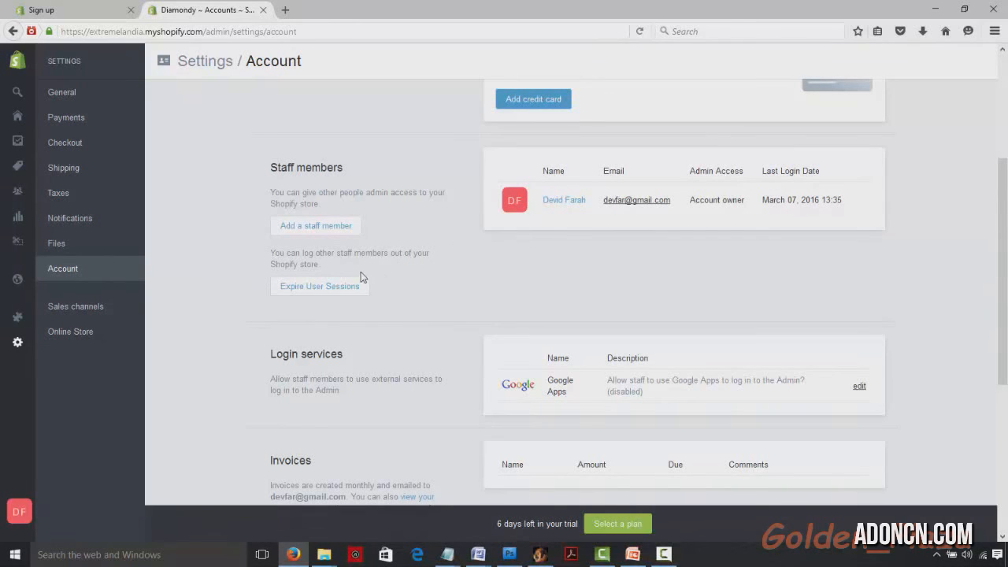
Inspect the form for adding a staff member, close it unfilled, and review the remaining account sections through to cancelling or pausing the store.
click(333, 228)
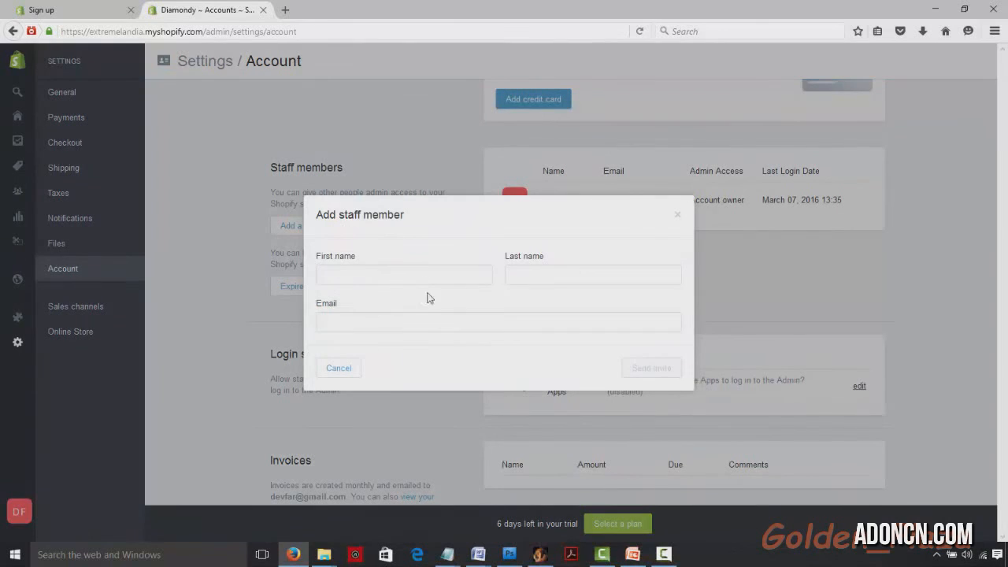
click(680, 217)
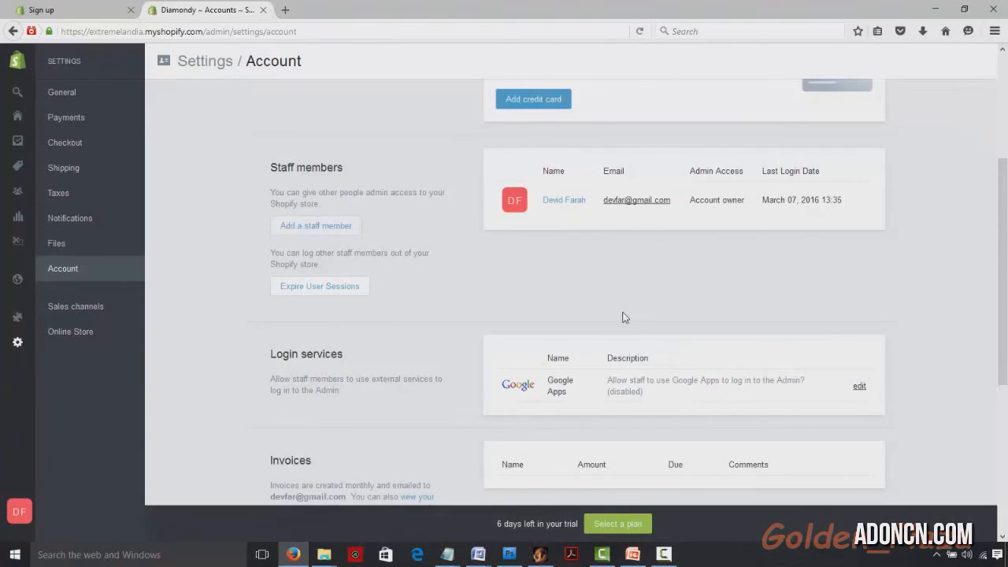
scroll(983, 382, down, 3)
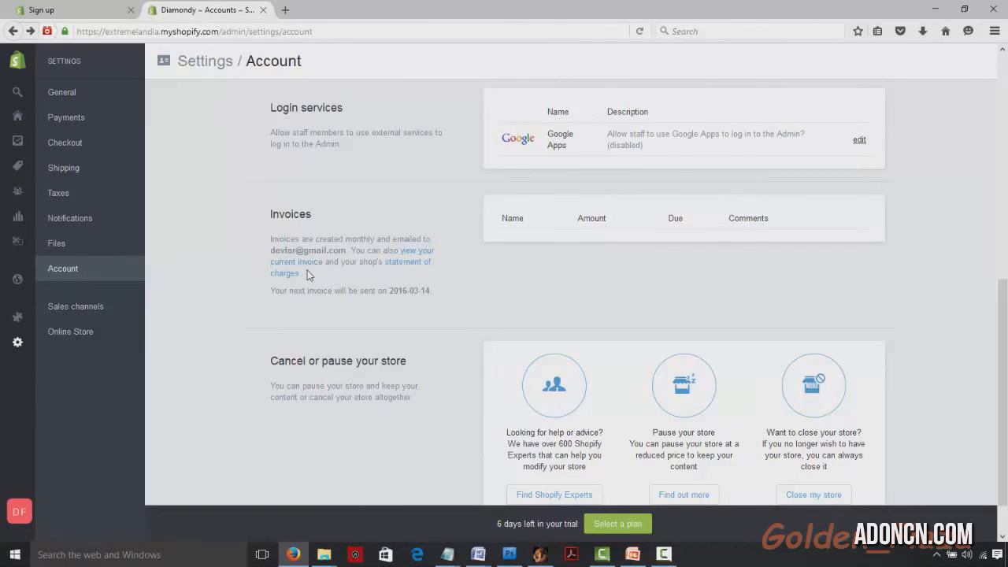
scroll(984, 293, down, 1)
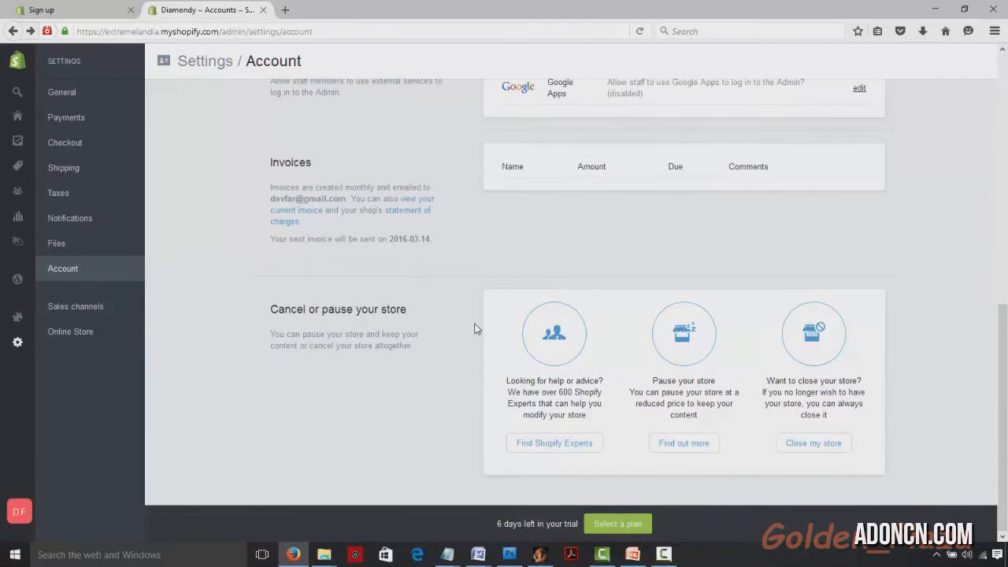